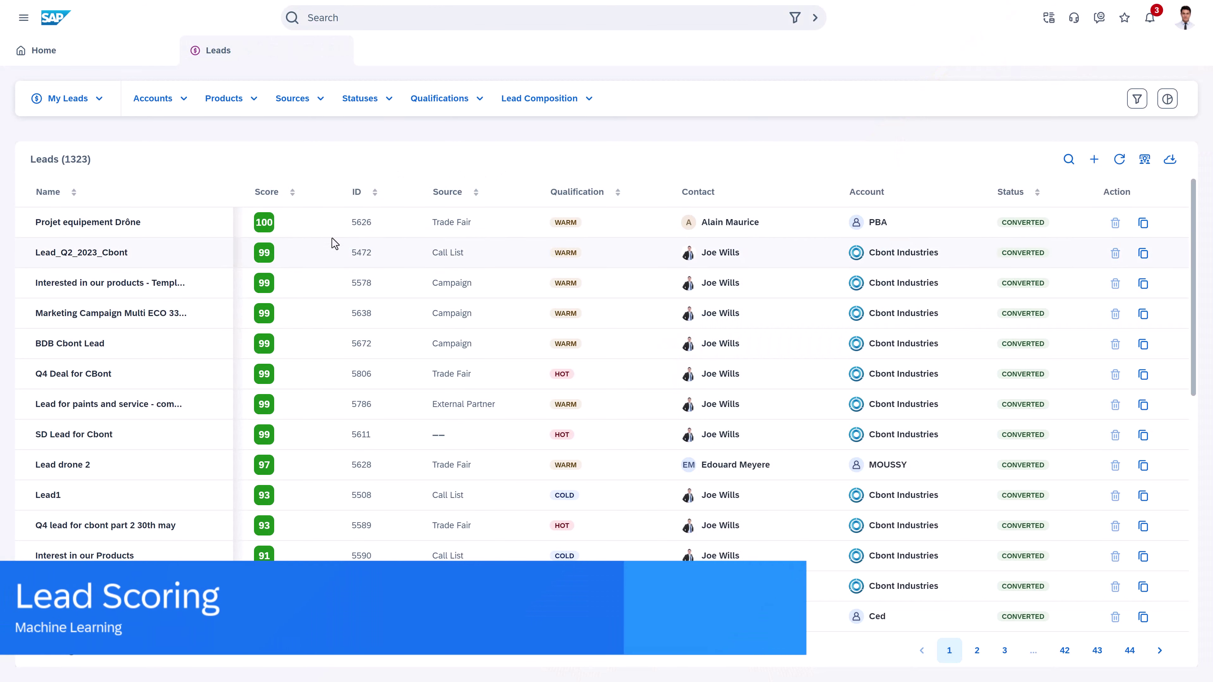
- Open the lead "Marketing Campaign Multi ECO 33i pump" and examine its engagement, insight key factors and score trend
mouse_move(270, 311)
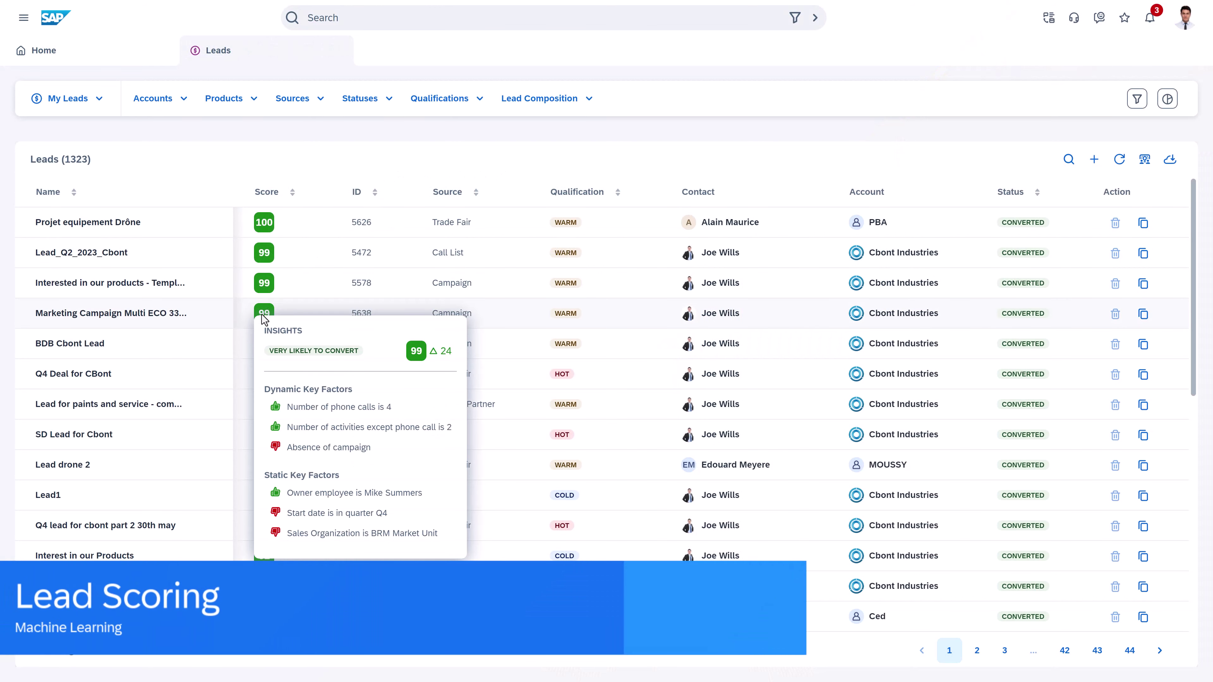
click(180, 317)
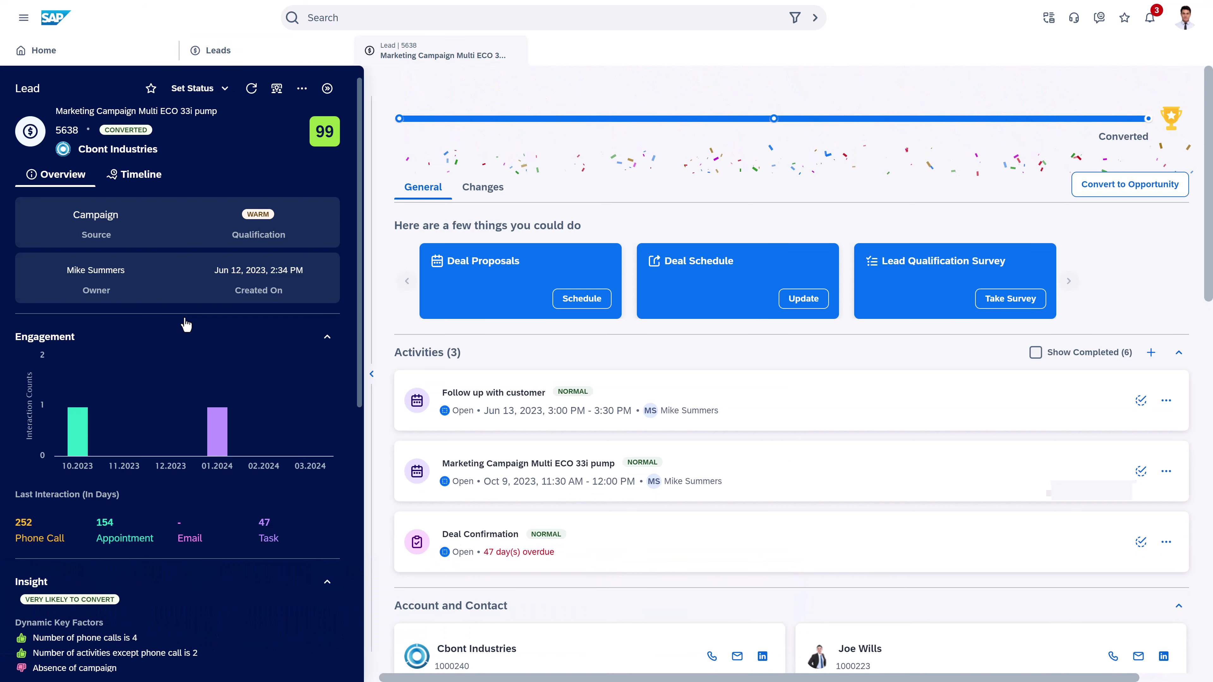
scroll(187, 325, down, 5)
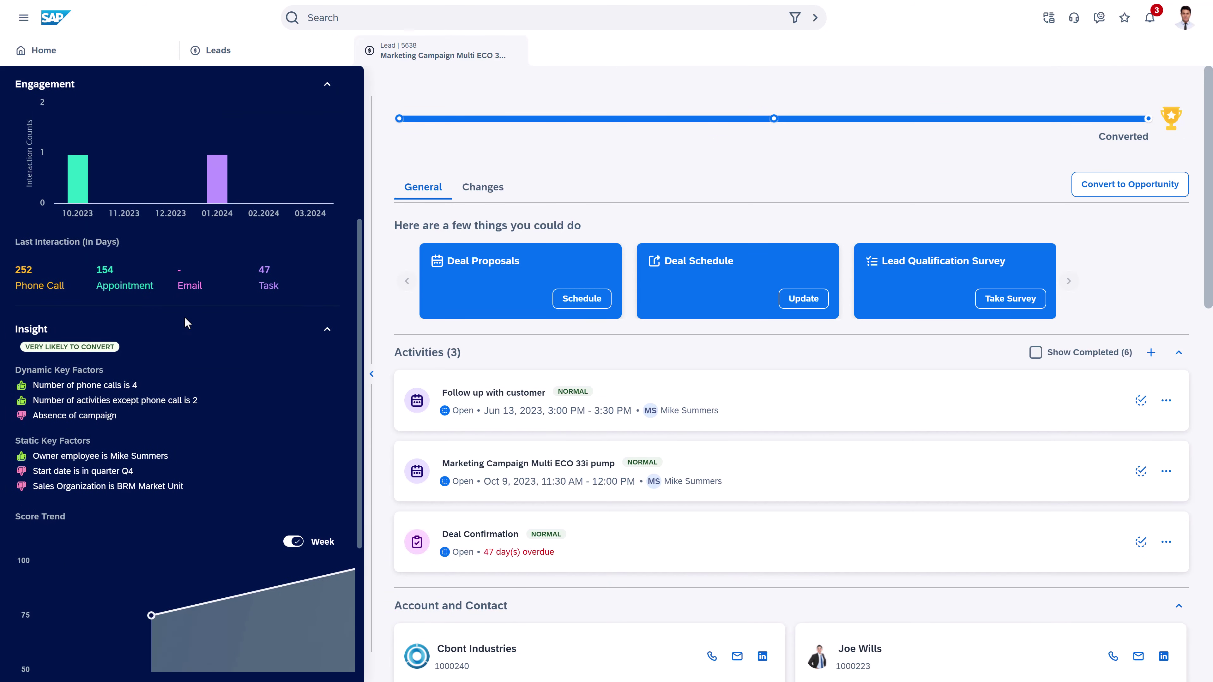
scroll(187, 323, down, 1)
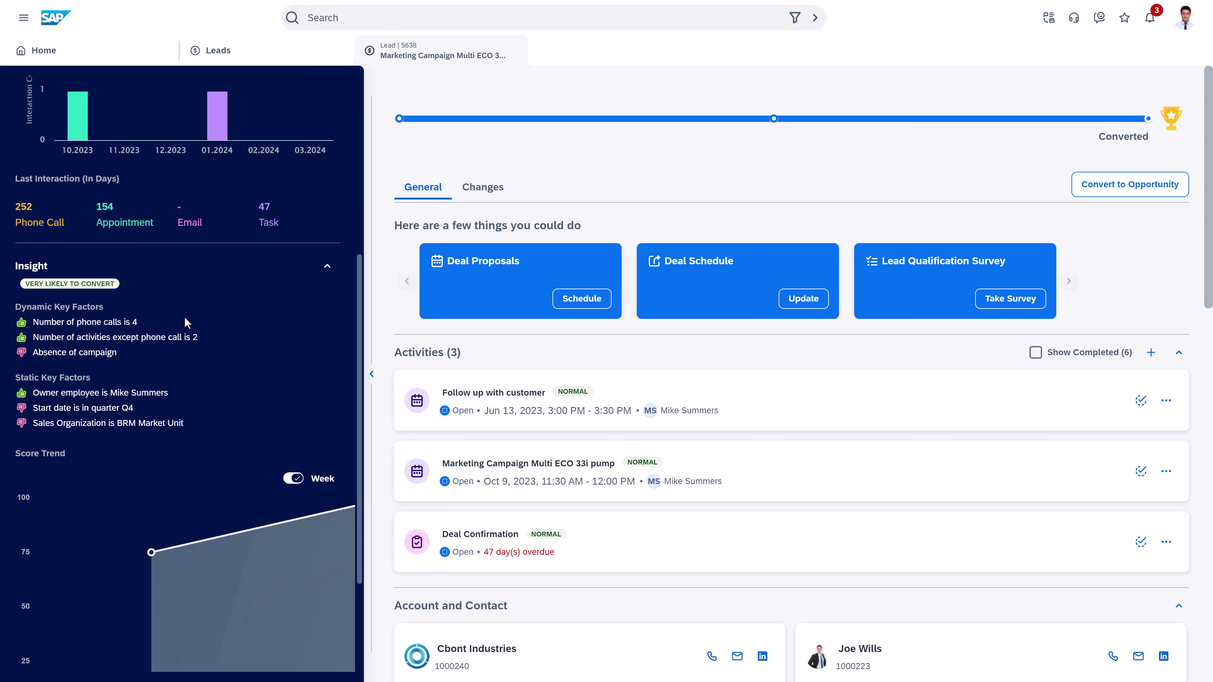
scroll(186, 323, up, 5)
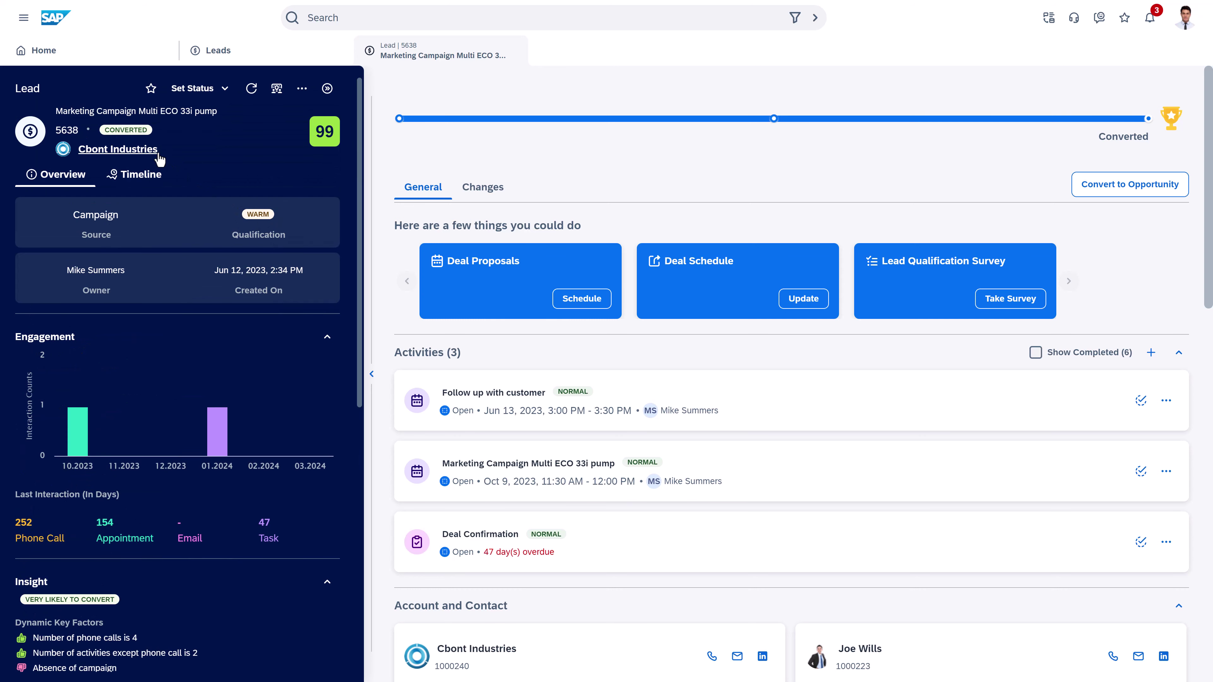
- Open the lead's Cbont Industries account in full and expand the Current Challenges section of its Account Synopsis
click(152, 158)
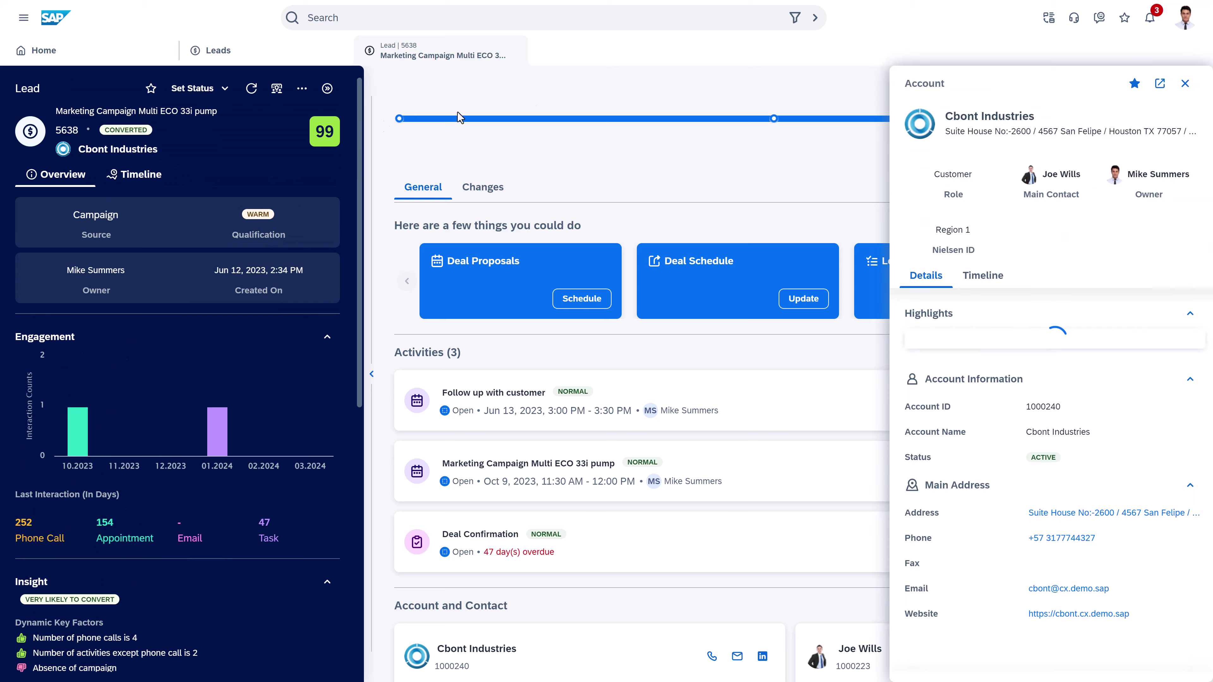
click(1161, 87)
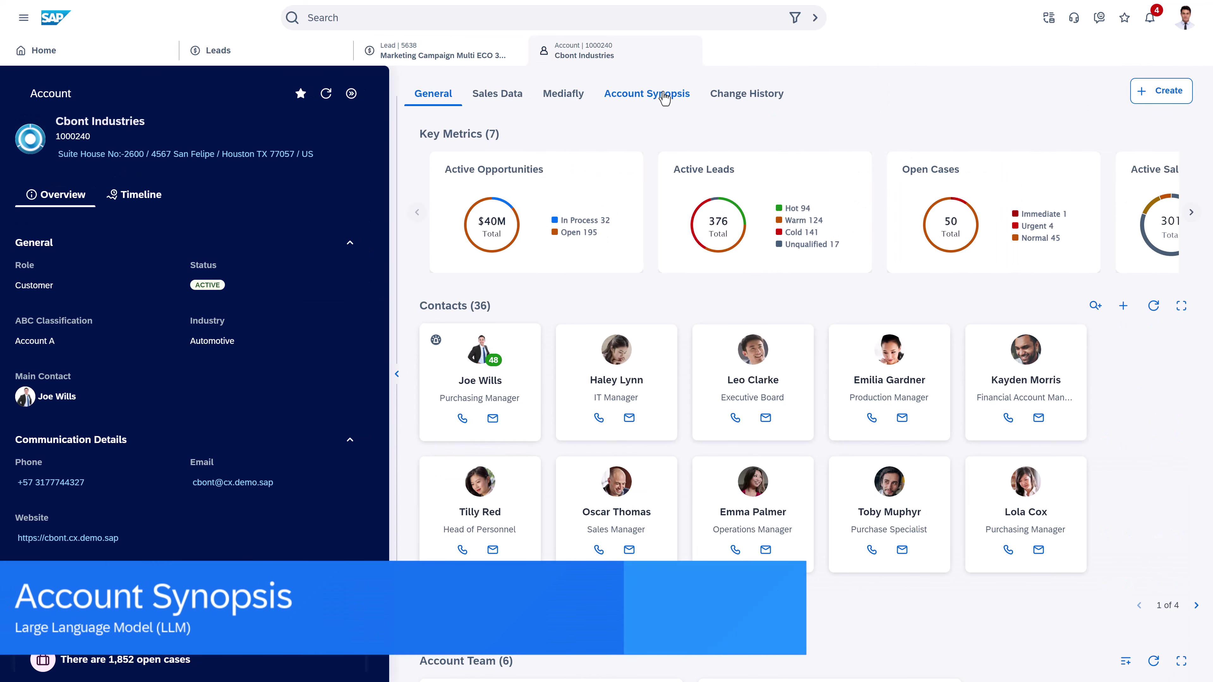
click(665, 98)
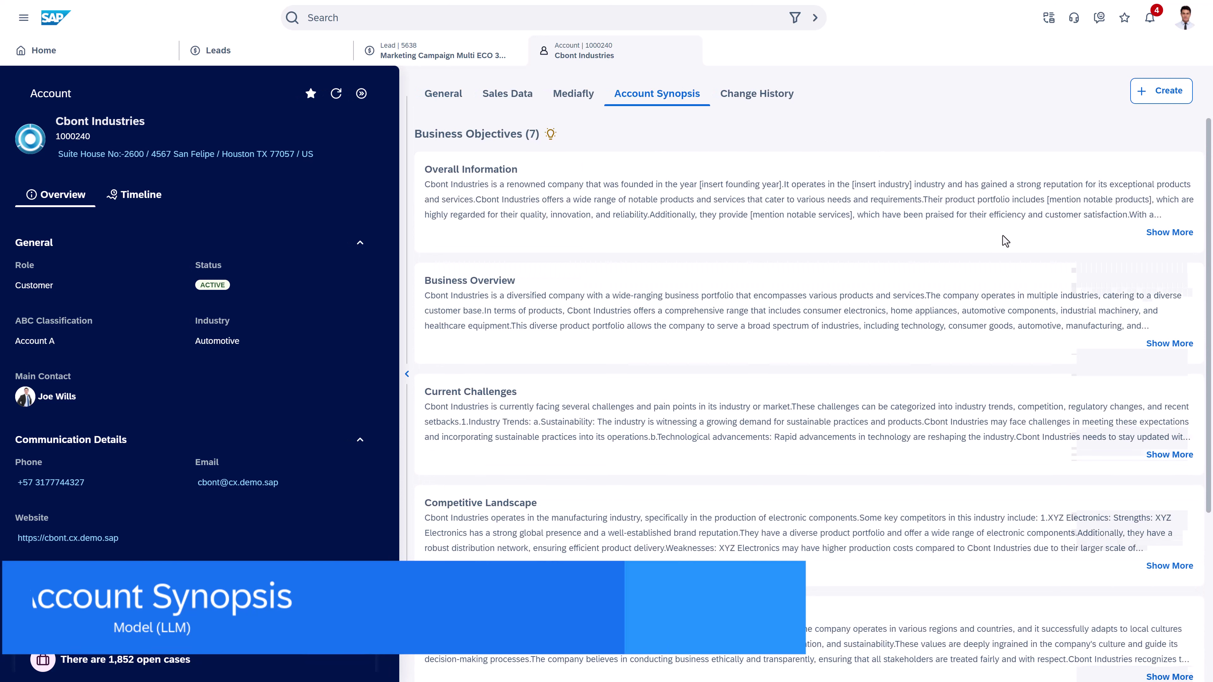
scroll(1016, 252, down, 3)
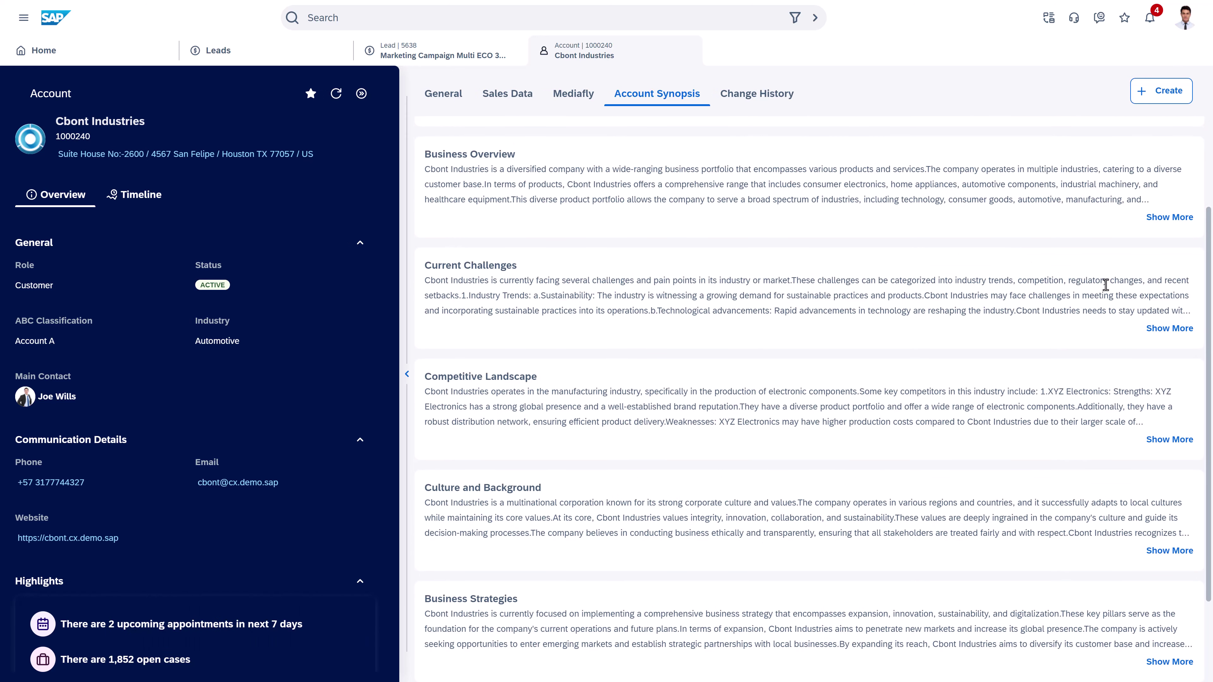
click(1155, 329)
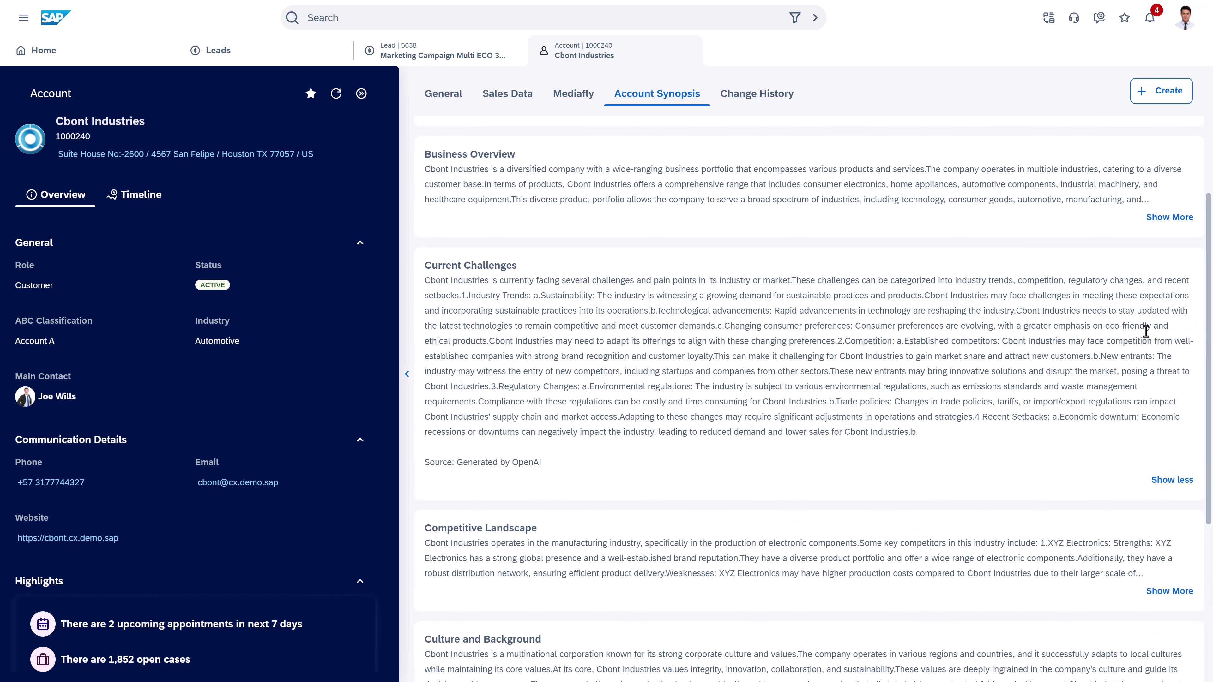
- Show the account's active opportunities as a table and open "New opportunity at Cbont"
click(460, 94)
scroll(538, 252, up, 3)
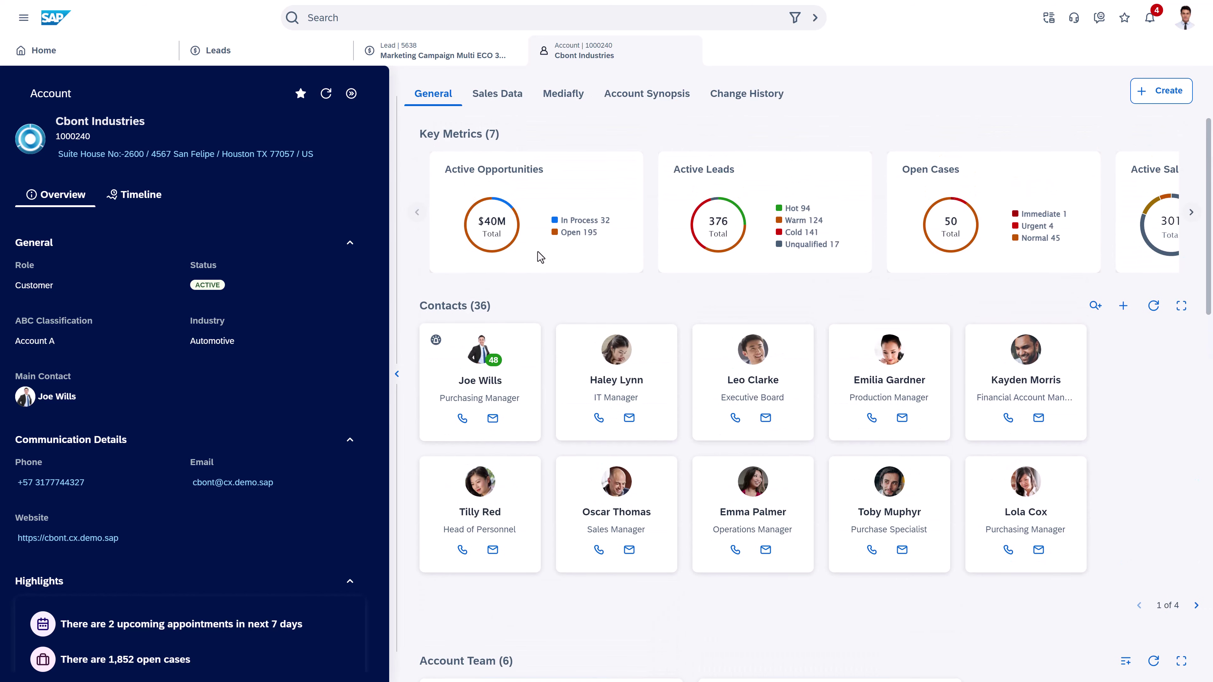
click(516, 169)
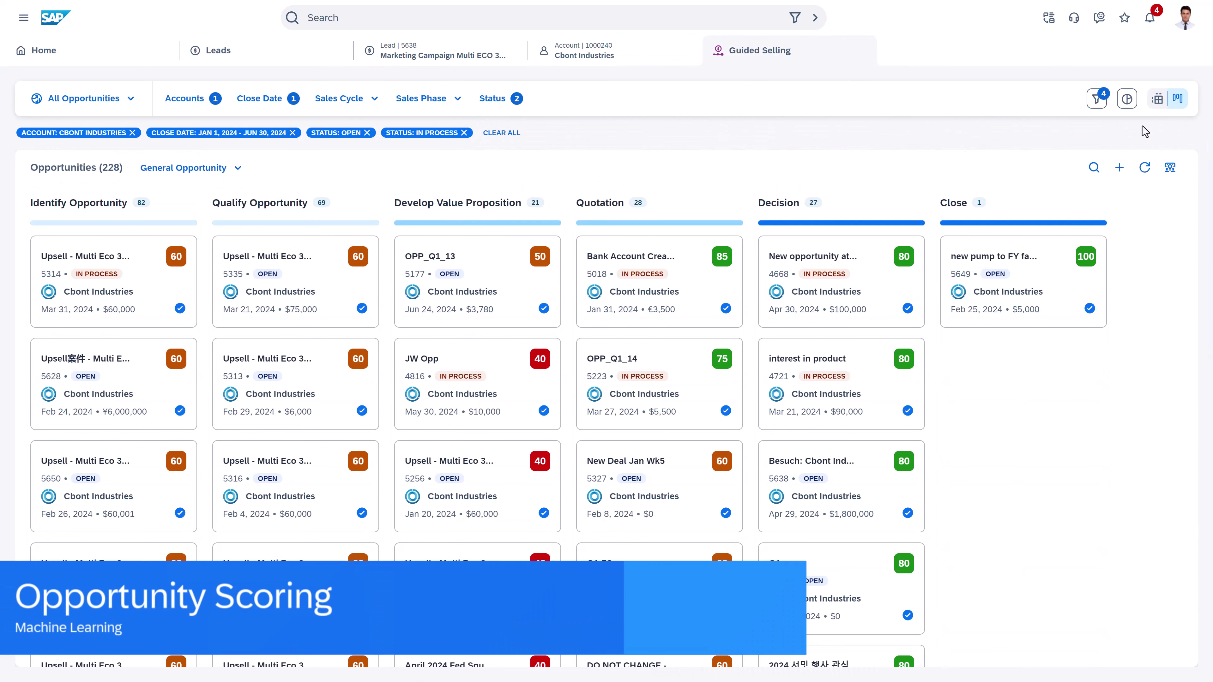
click(1157, 99)
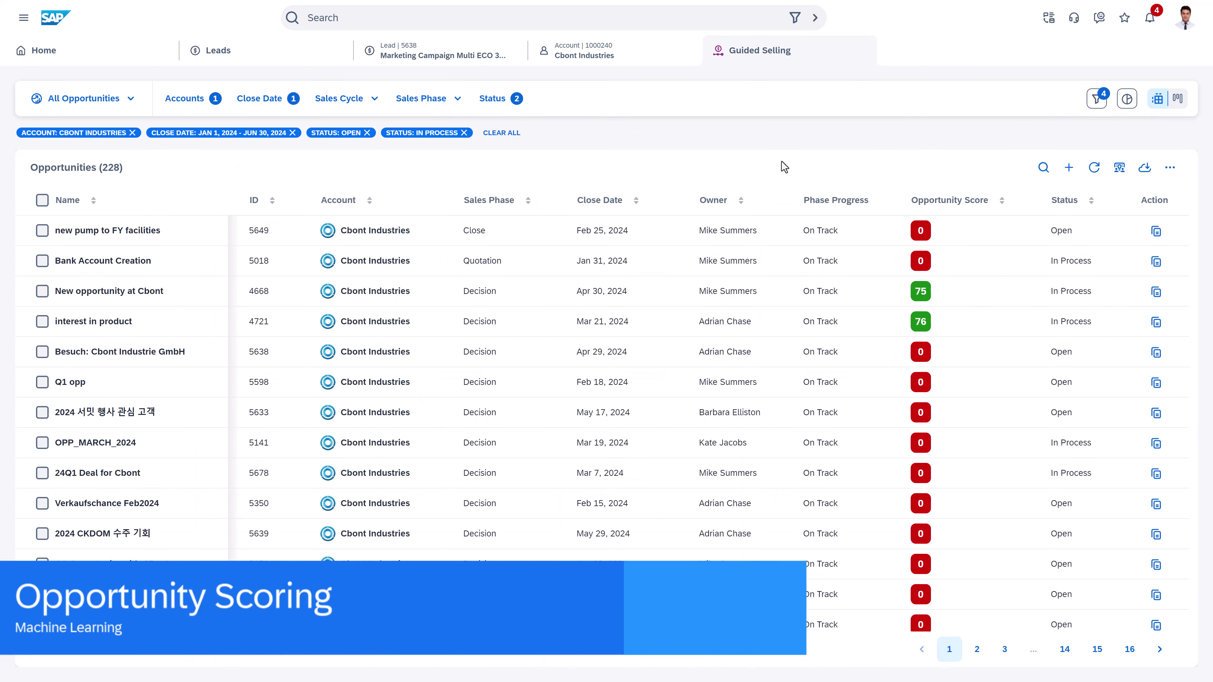
mouse_move(928, 293)
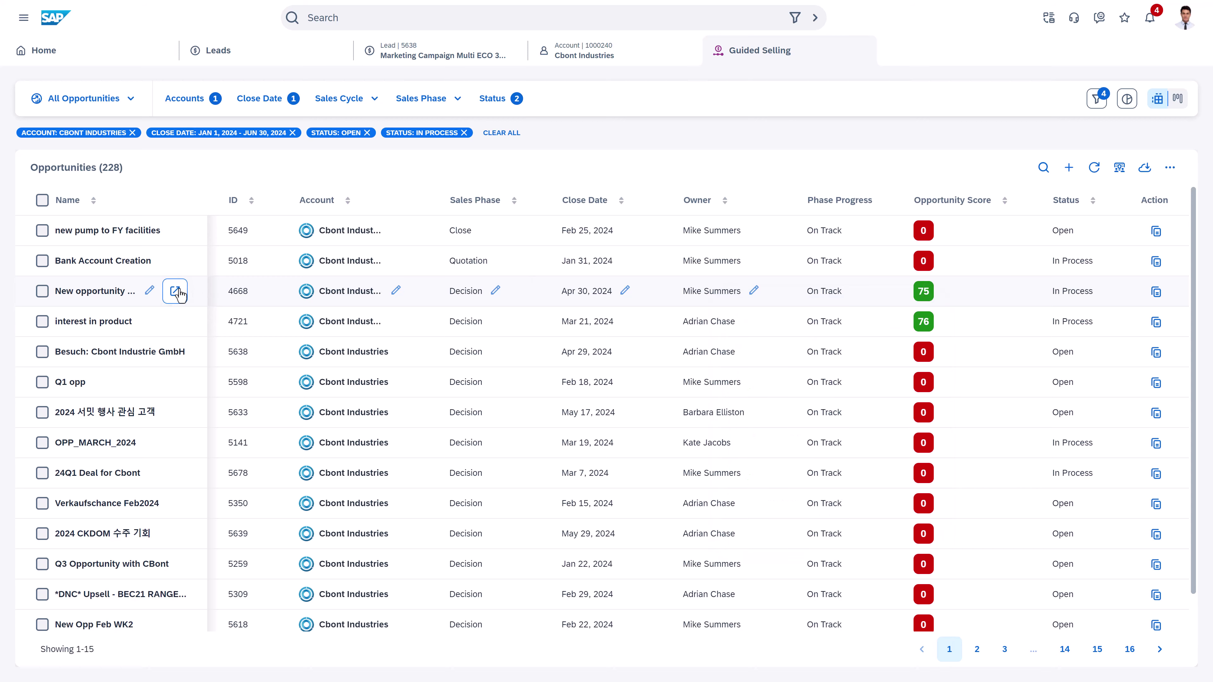
click(174, 290)
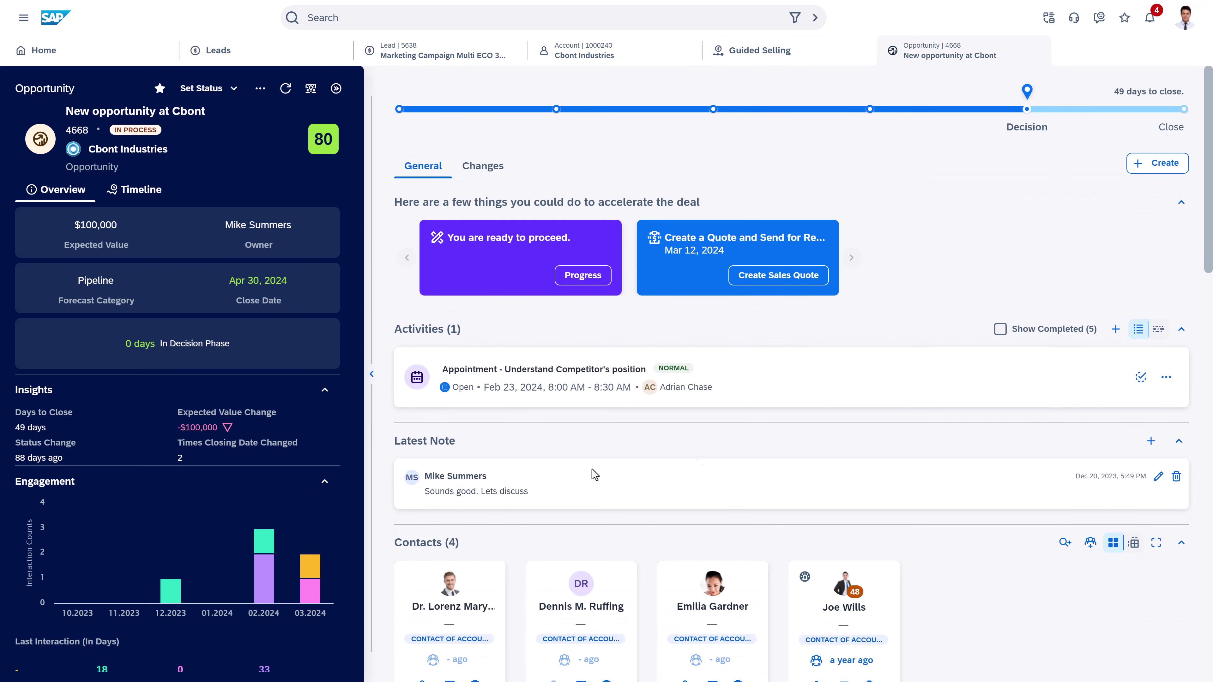
- Save the note "Let's have a meeting tomorrow at 13pm." on the opportunity and create the appointment suggested for it
click(1150, 441)
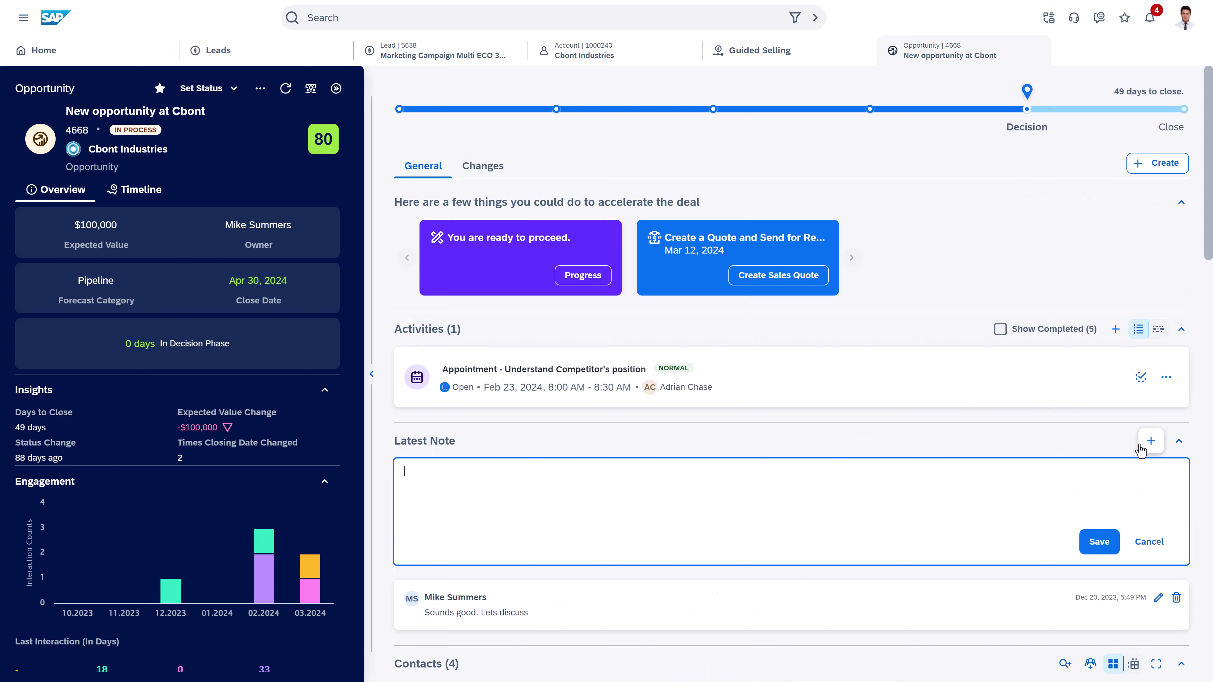
text(Let's have a meeting tomorrow at 13pm.)
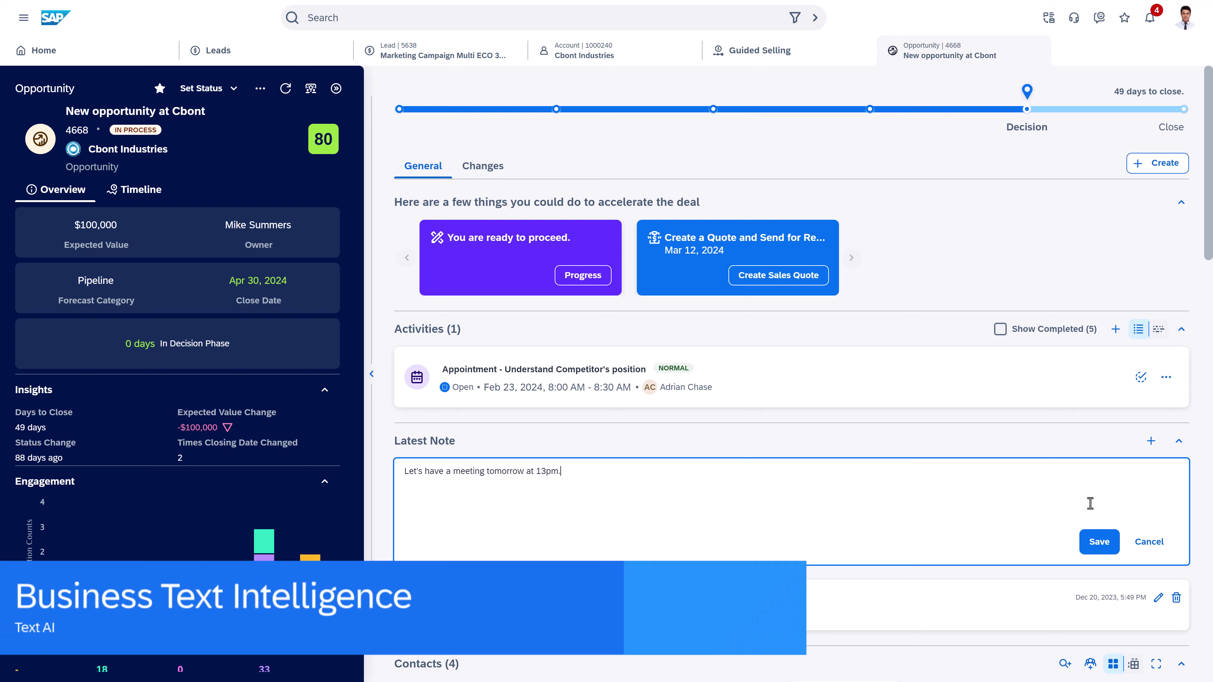
click(1099, 541)
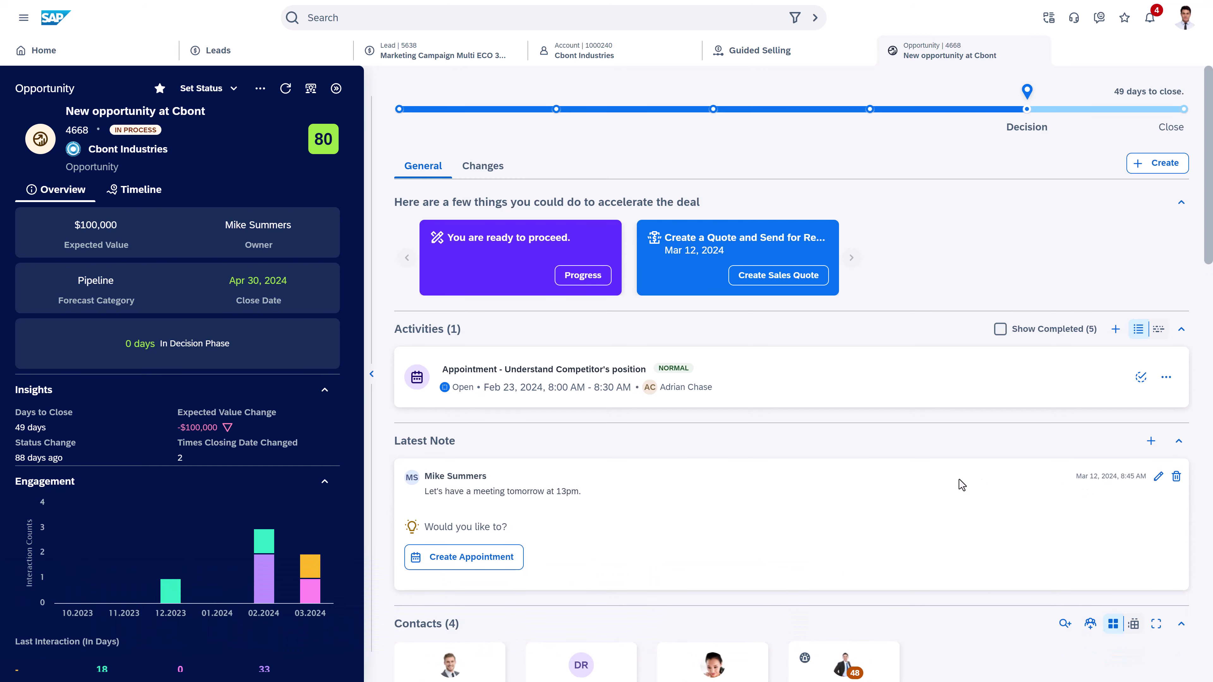
click(465, 557)
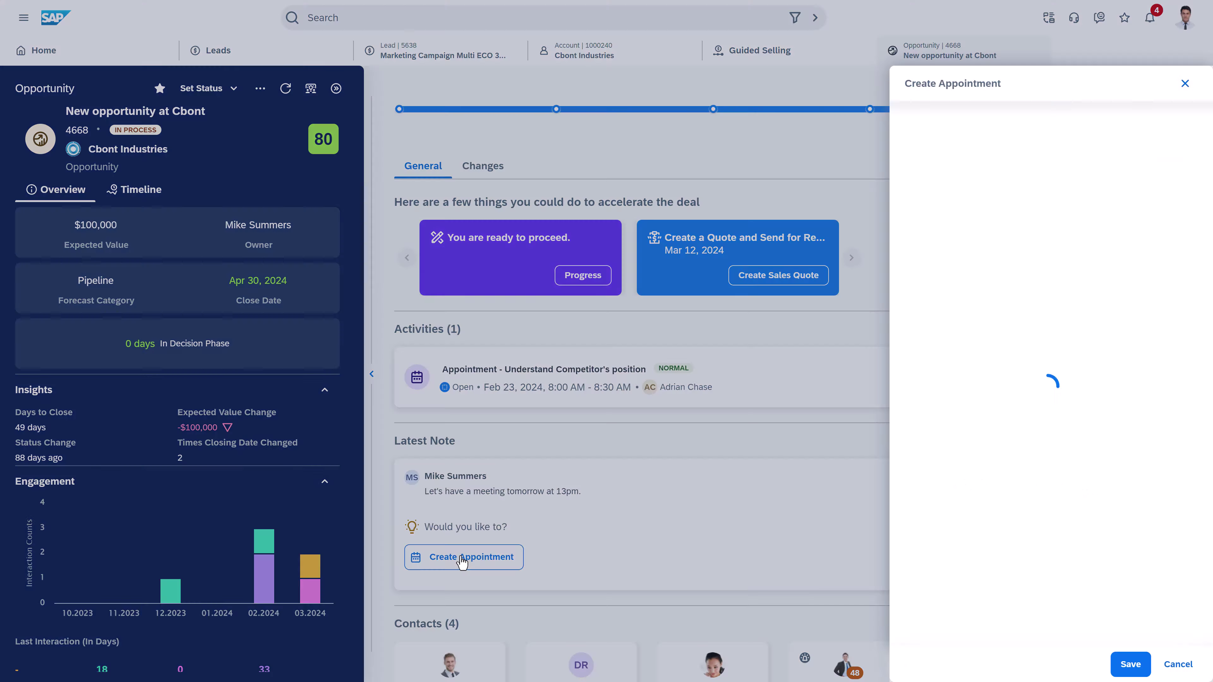
click(1130, 664)
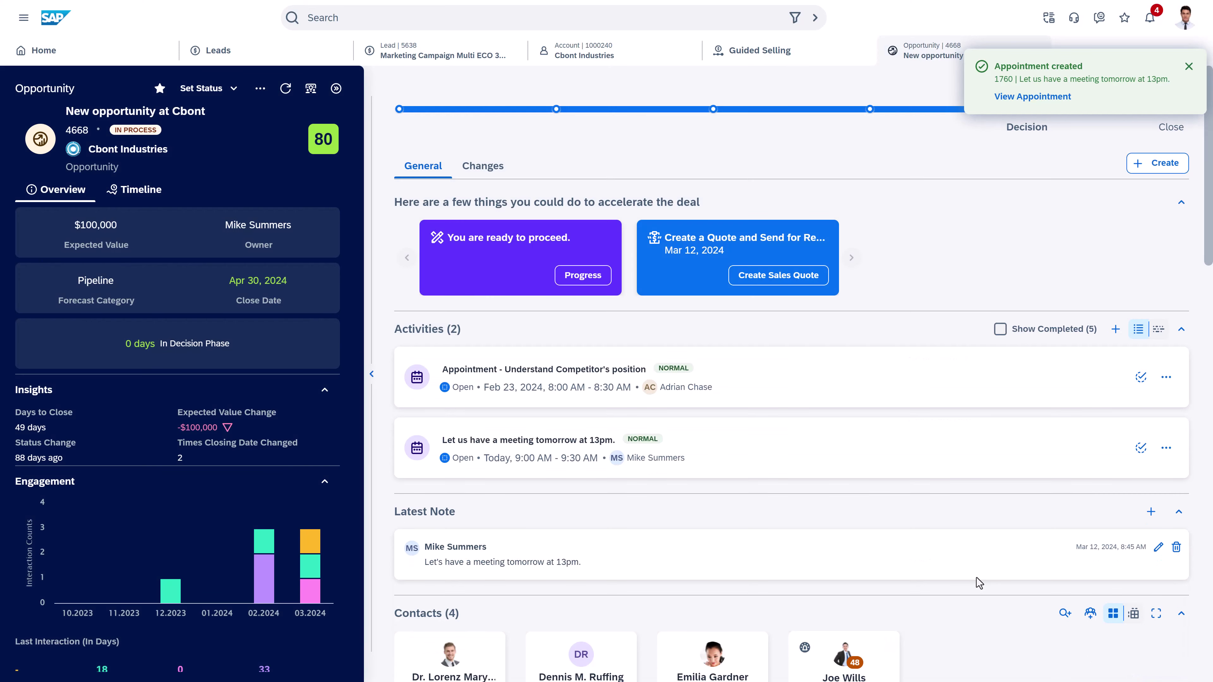
- Examine the network details and Hugrank trend of the opportunity contact last interacted with a year ago, and close them
scroll(798, 378, down, 3)
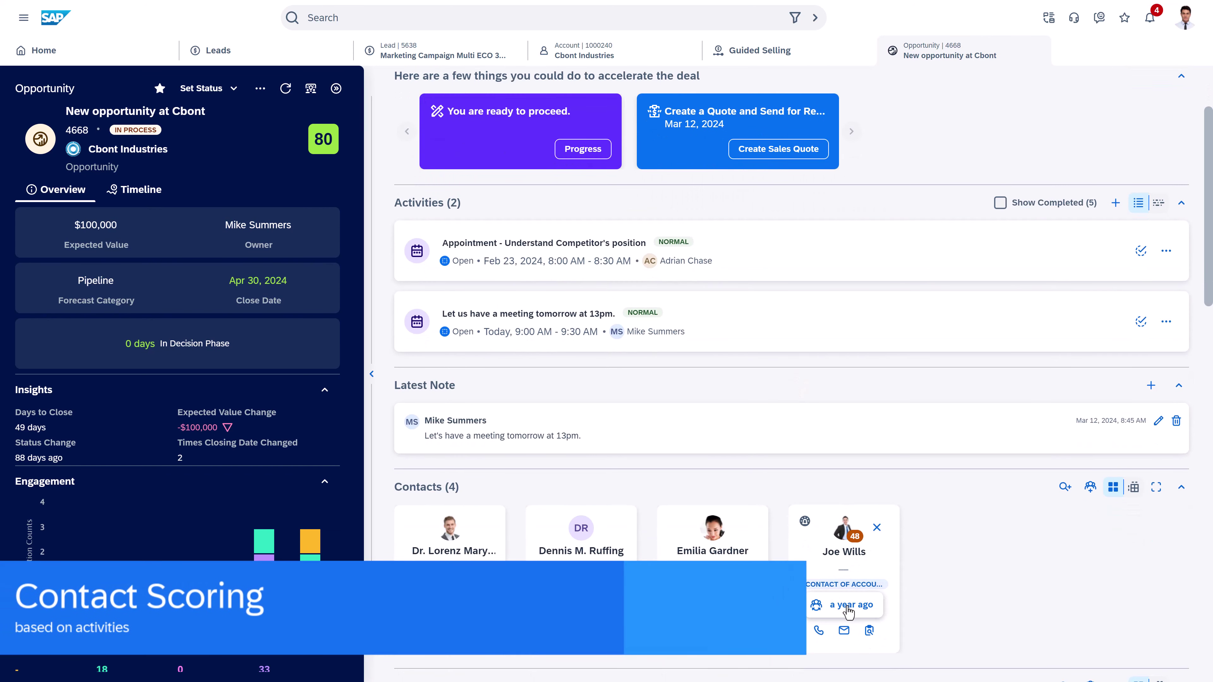
click(848, 610)
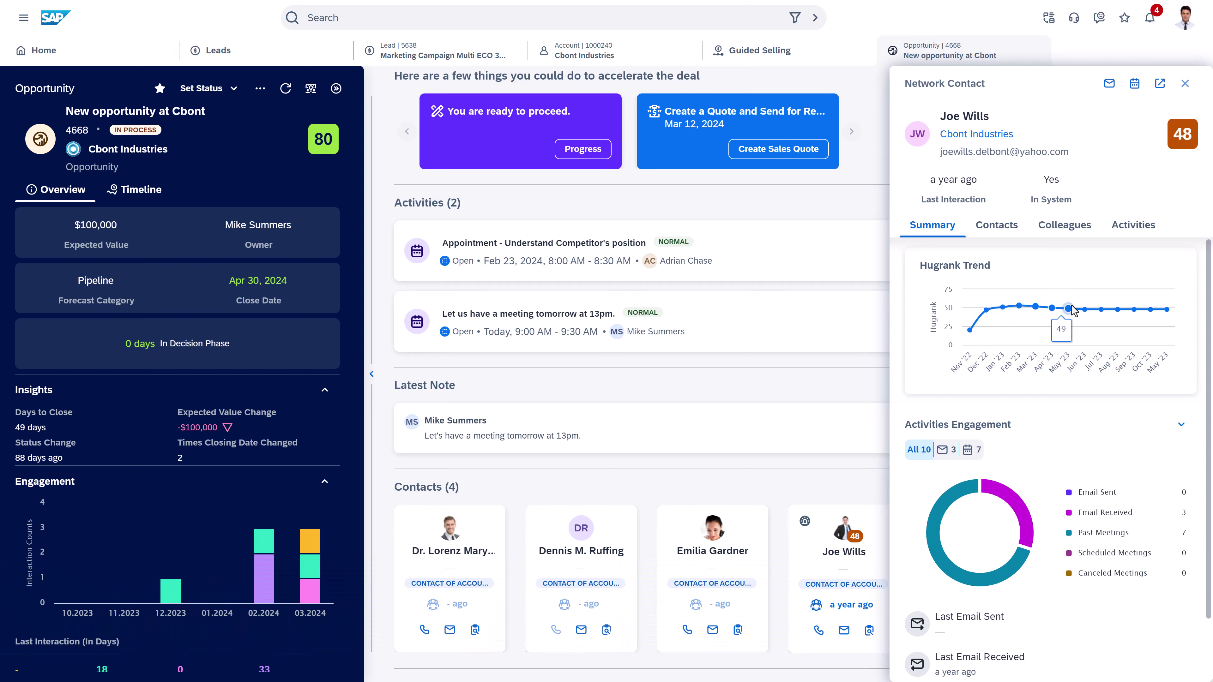
mouse_move(1156, 312)
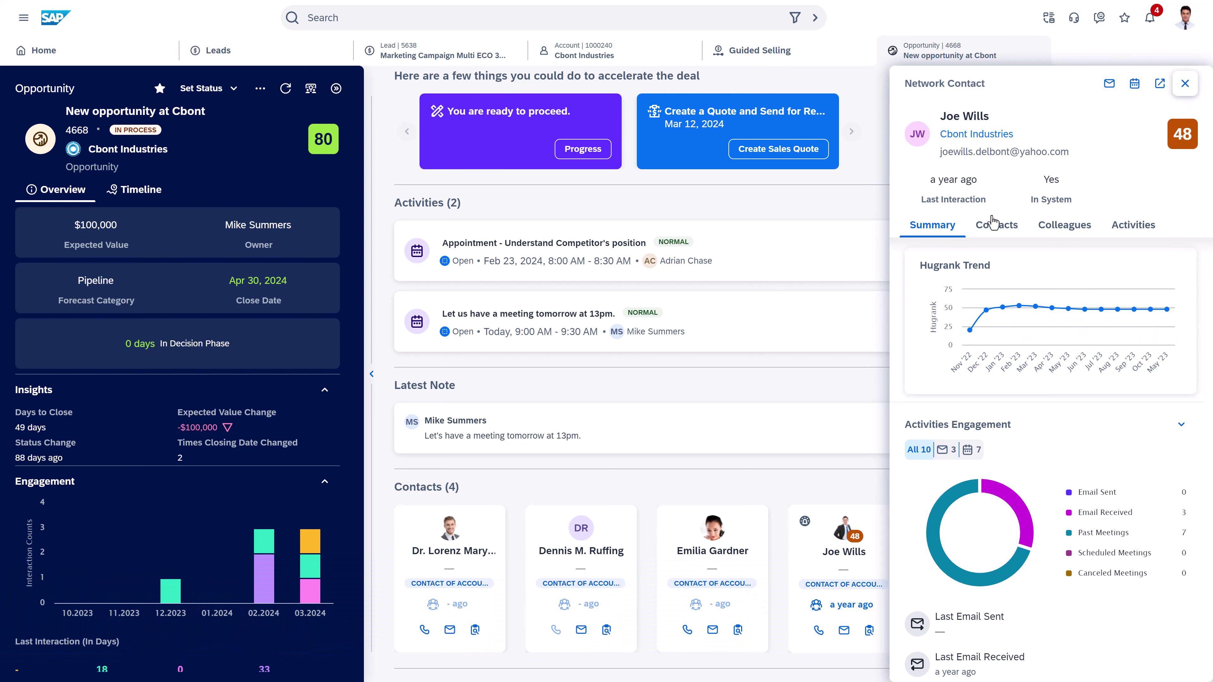
click(1185, 83)
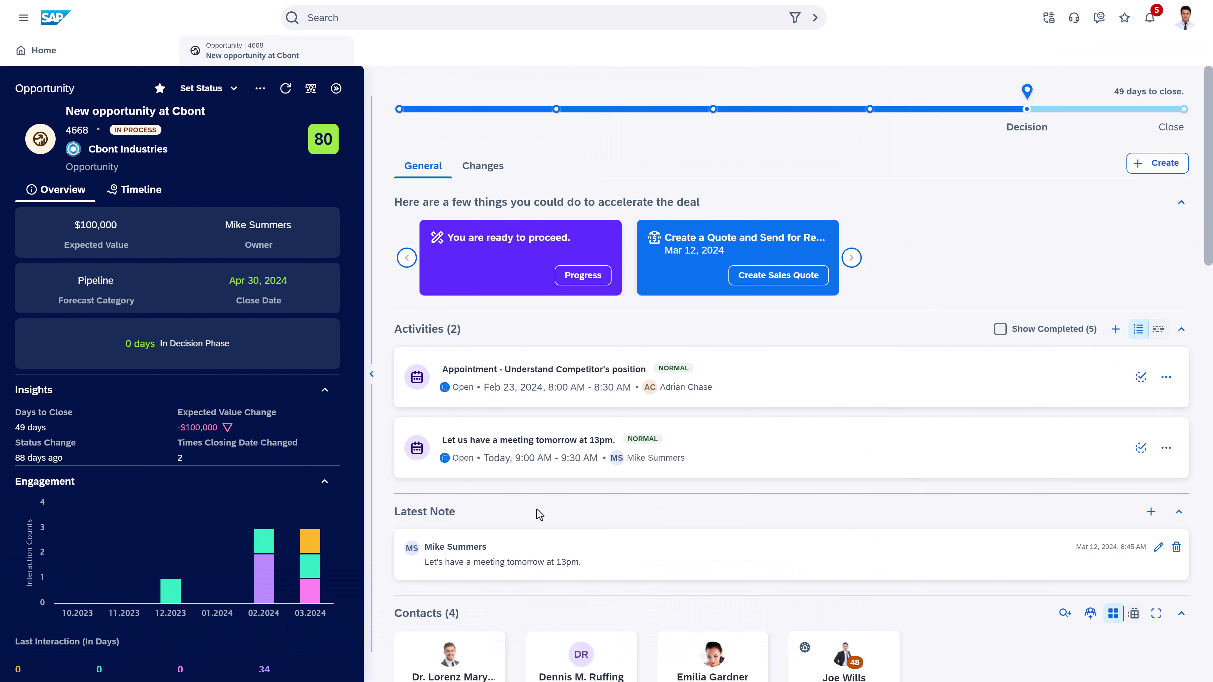
- Filter the Cbont Industries account timeline to emails and expand the received email "Interesse an neuem Sortiment"
click(131, 152)
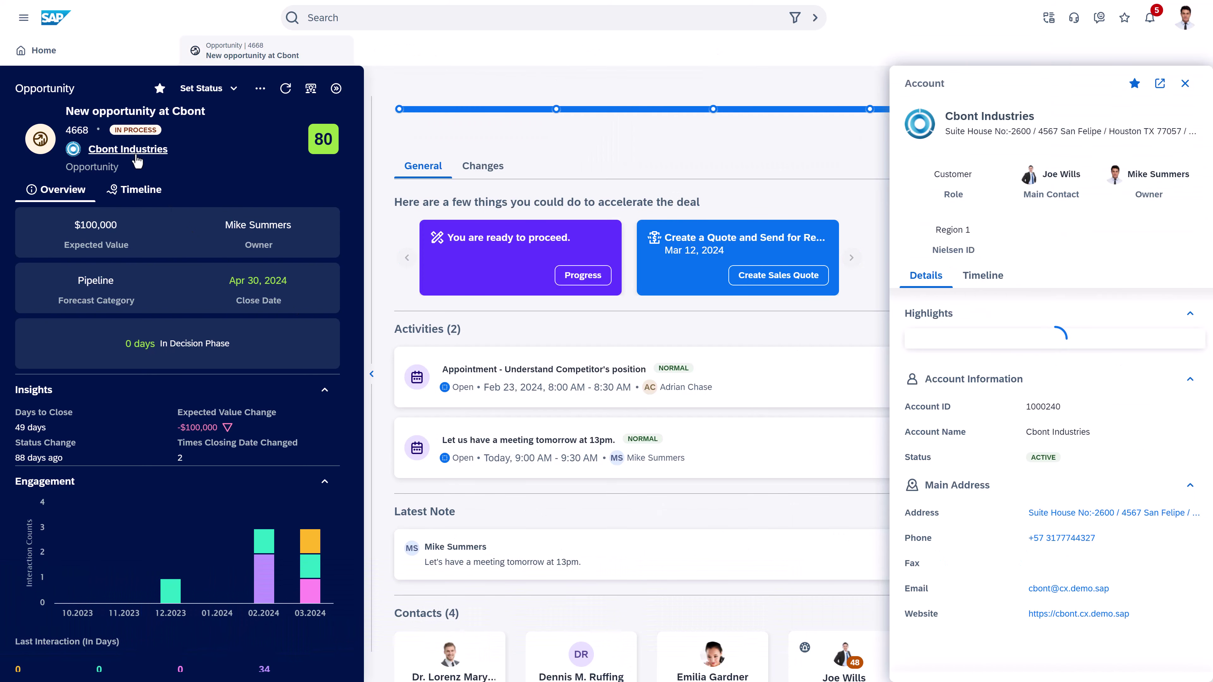
click(982, 275)
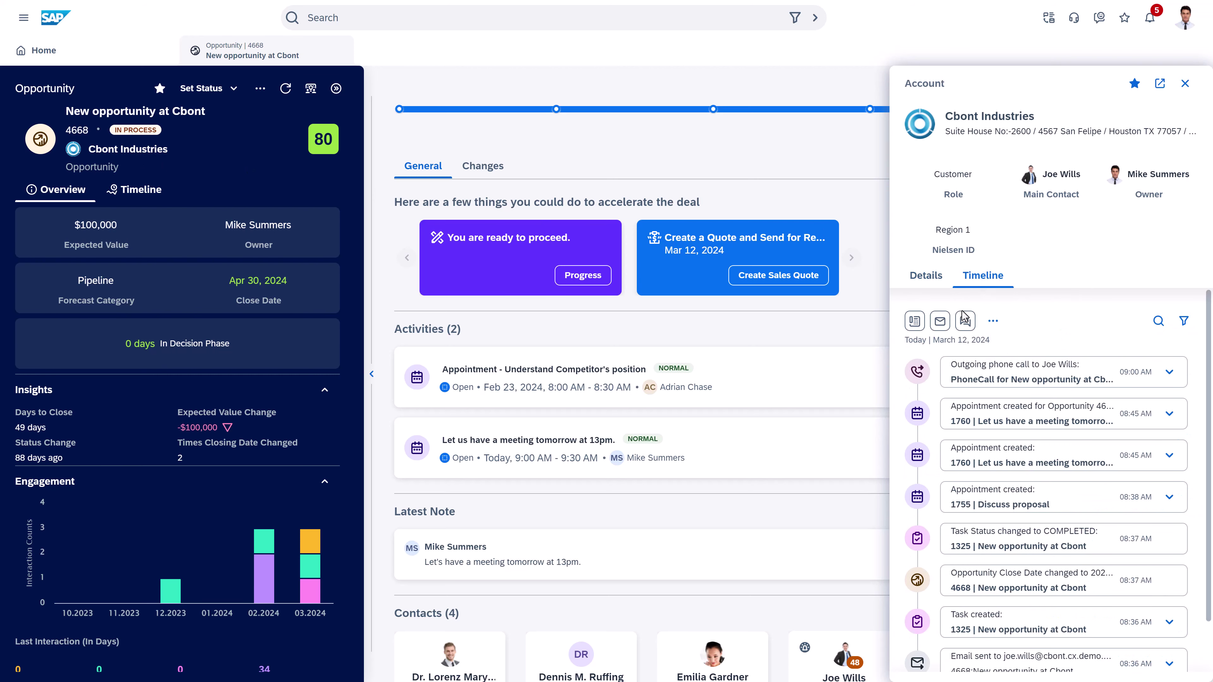
click(937, 325)
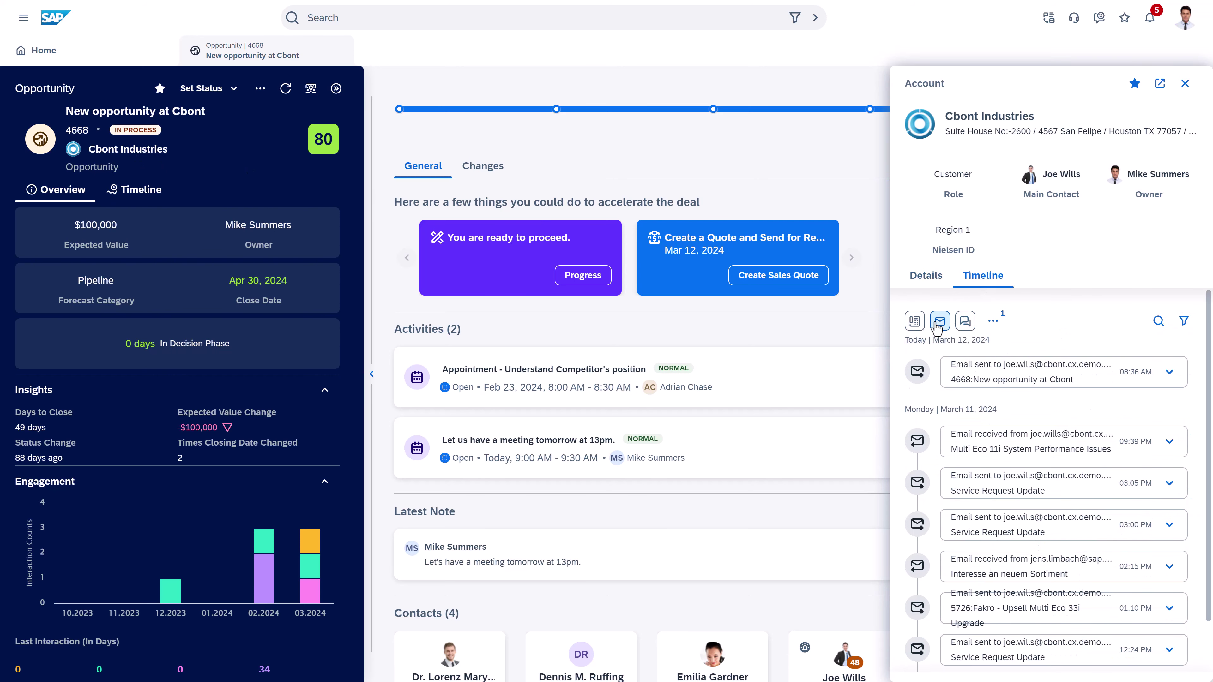
click(1169, 566)
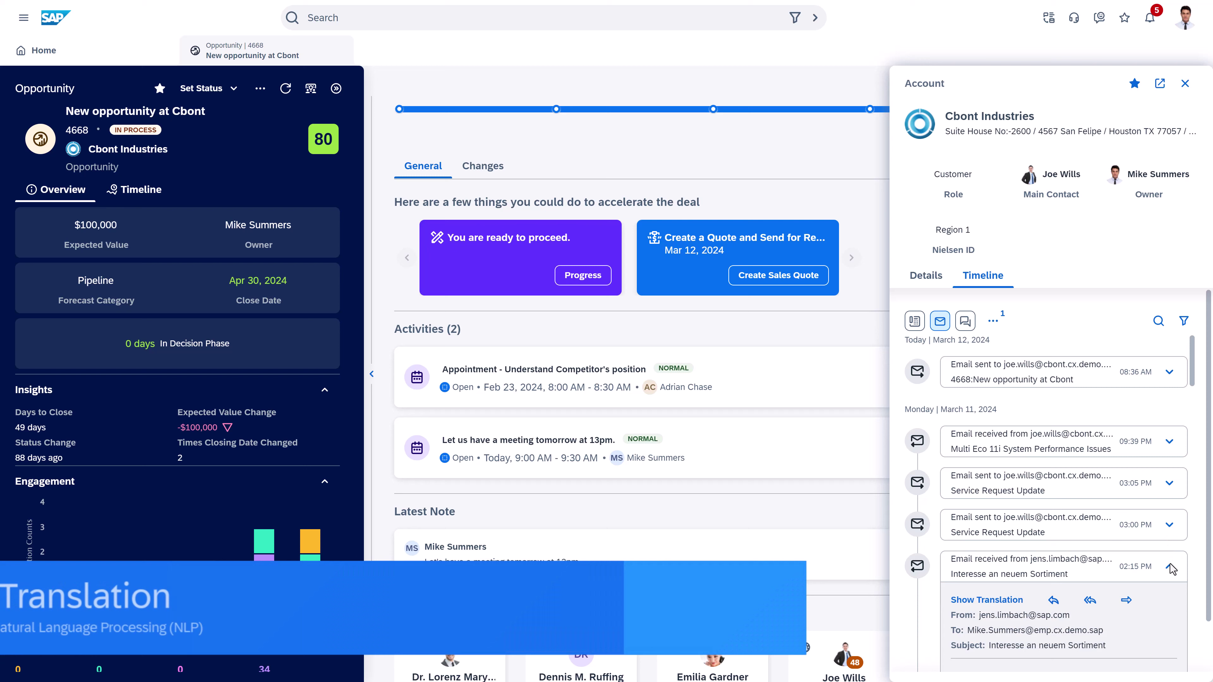
- View the translation of the expanded email, switch back to its original text and close the account details
scroll(1122, 556, down, 3)
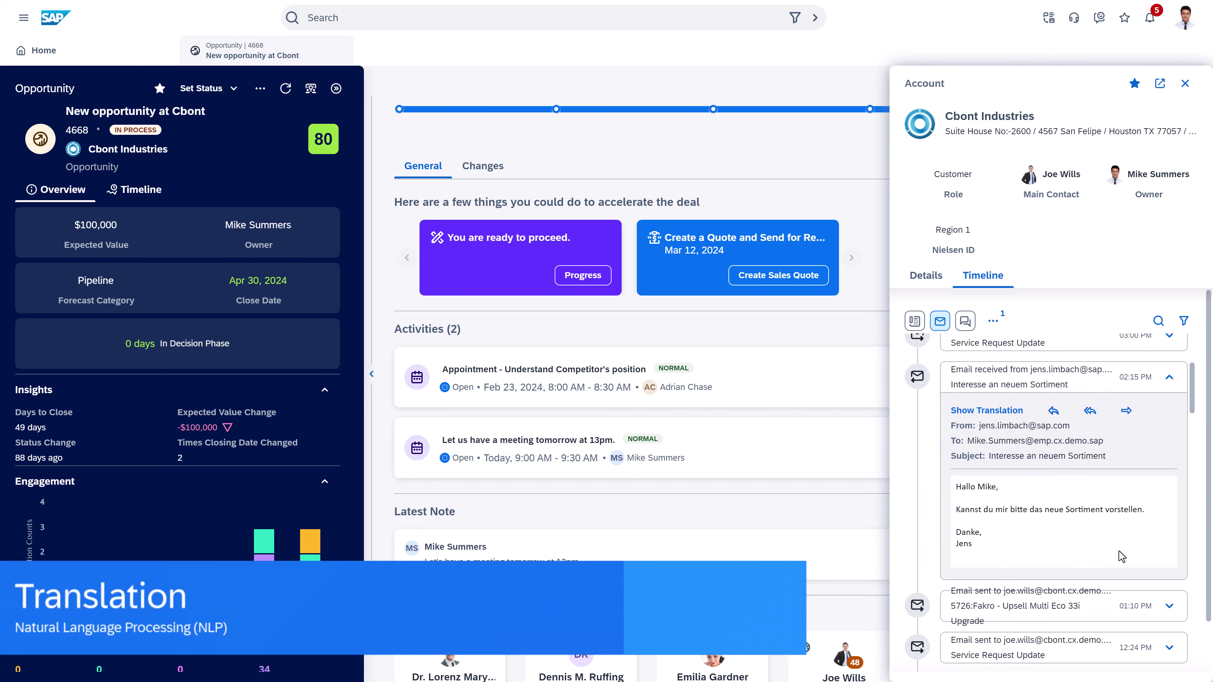
click(986, 411)
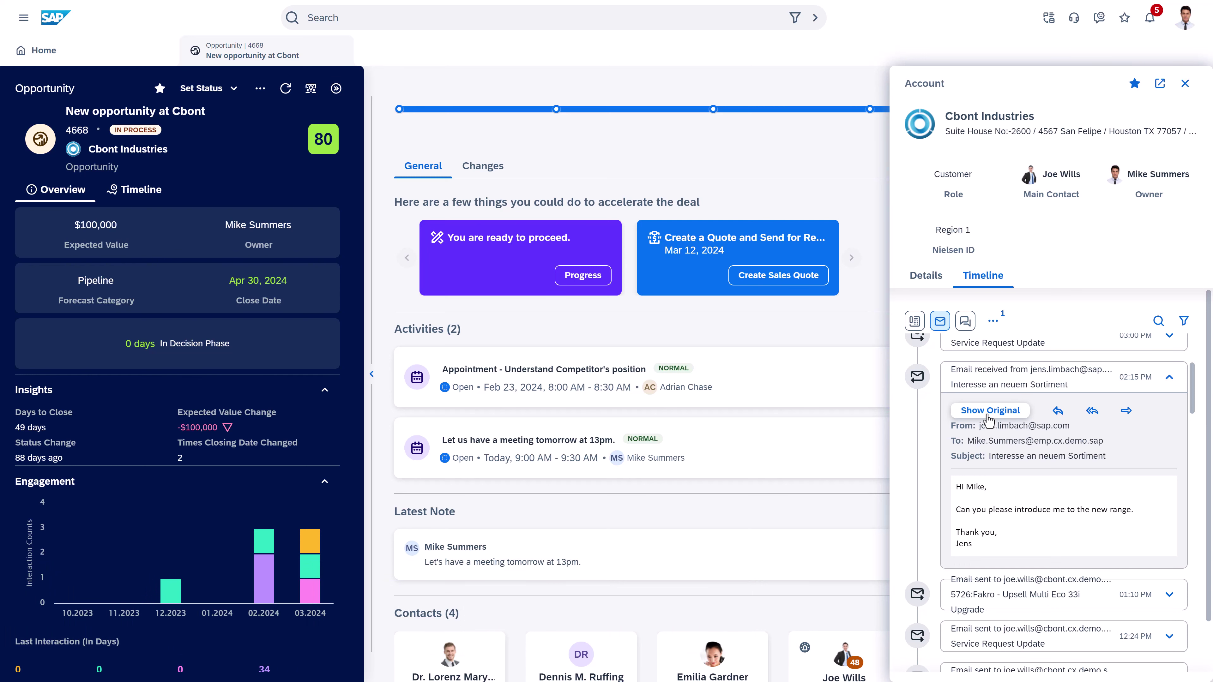
click(988, 411)
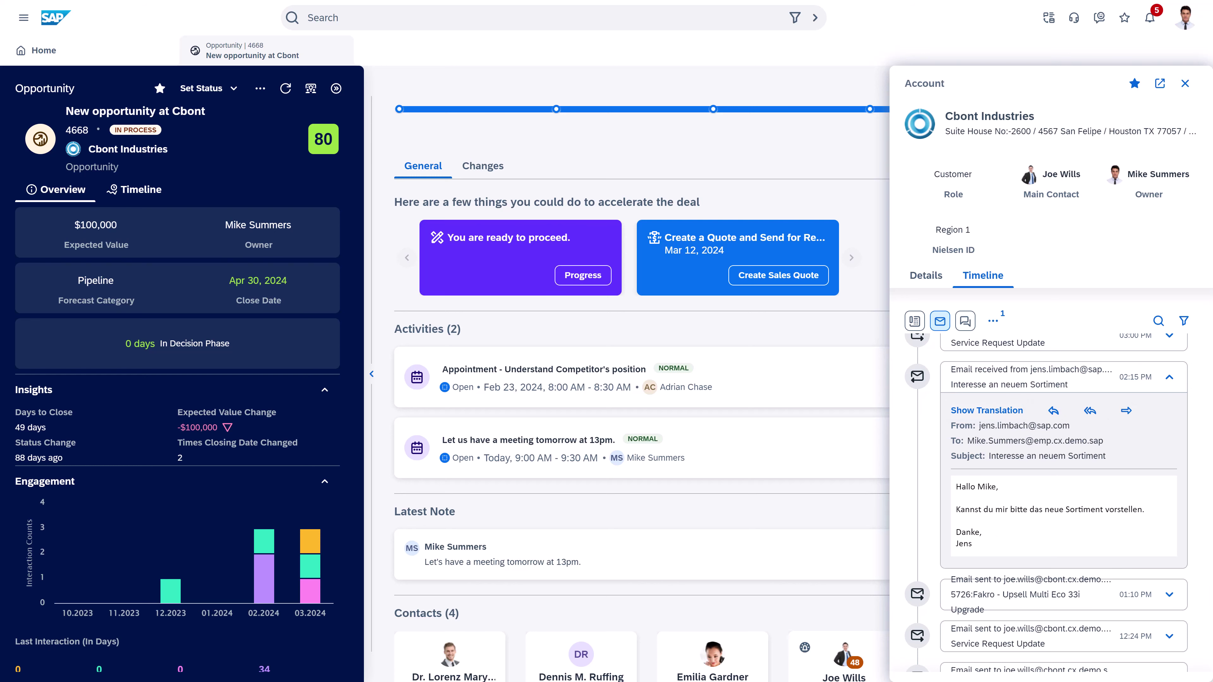
key(Escape)
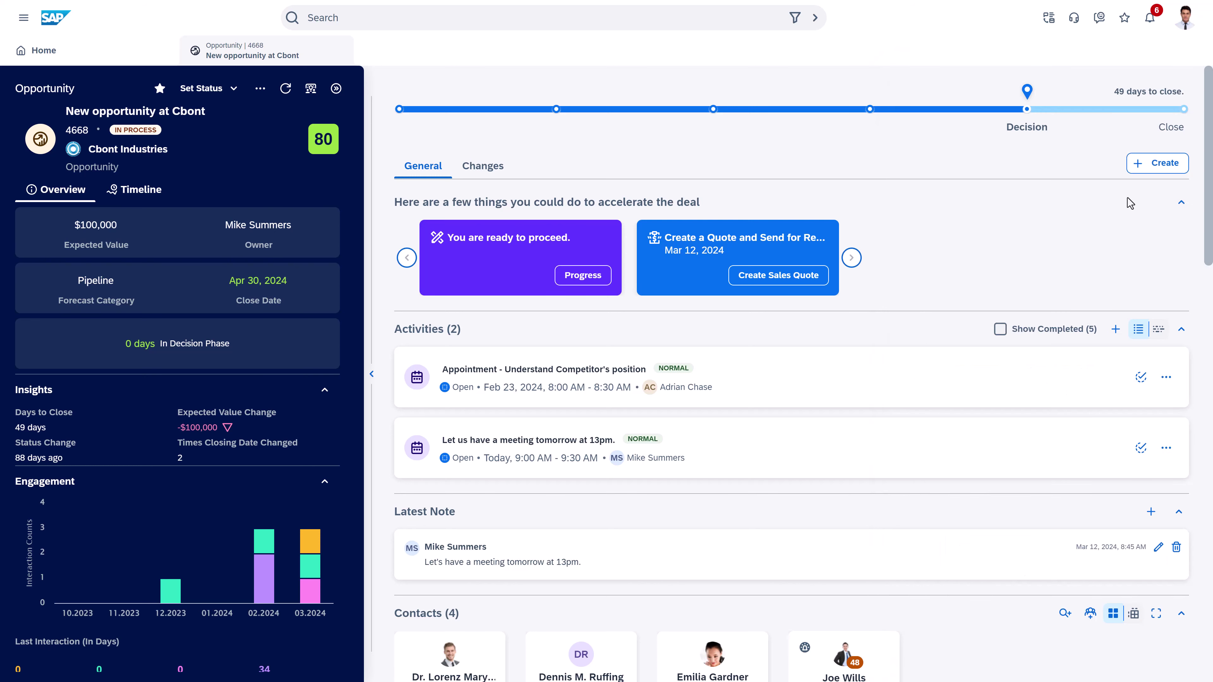
- Create an email from the opportunity and generate a draft with the "Product proposal email" prompt, Casual style and Assertive tone
click(1151, 164)
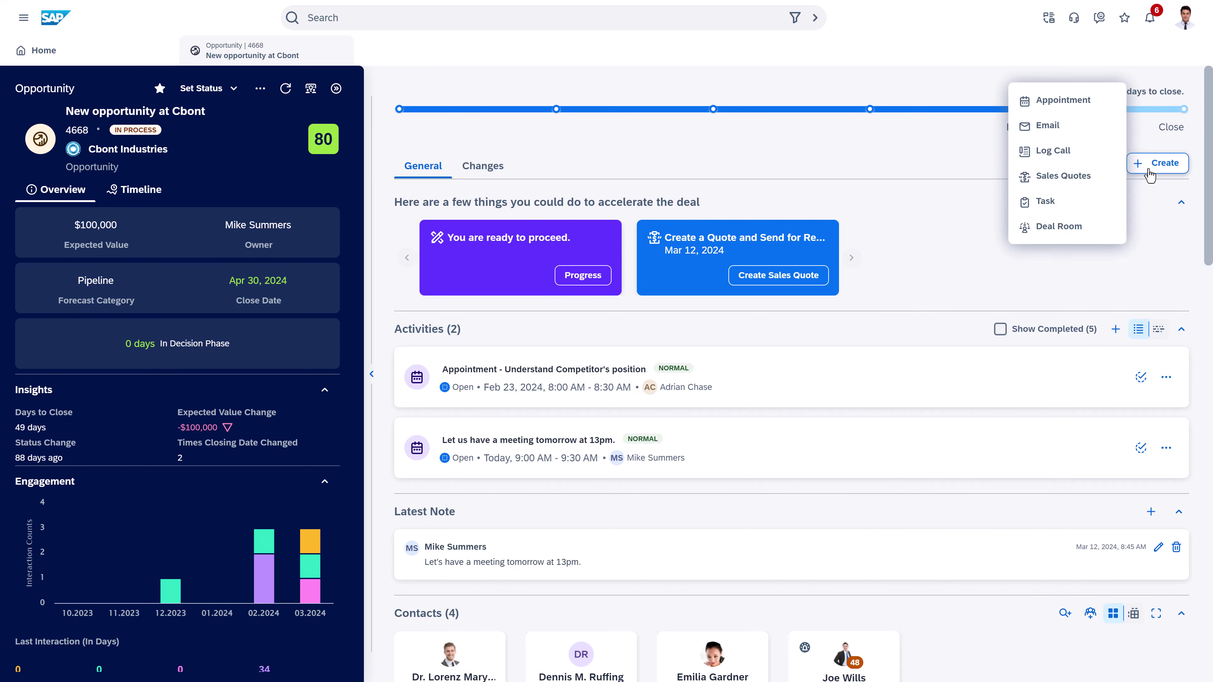
click(1082, 130)
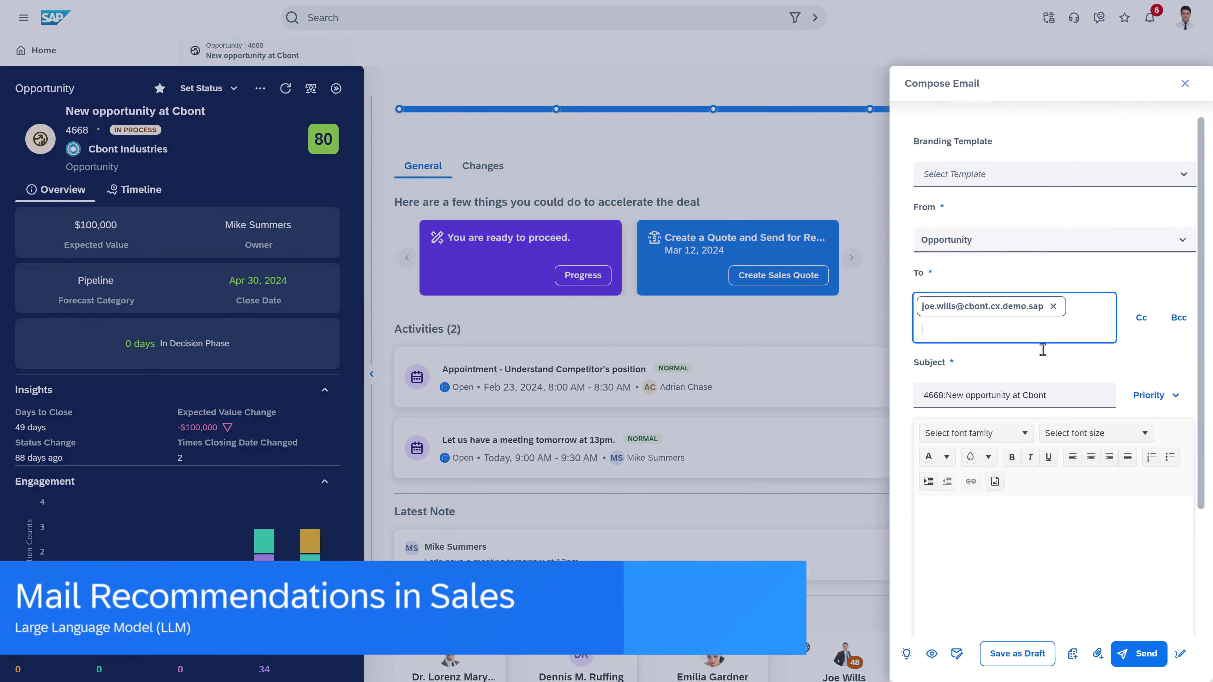
click(907, 654)
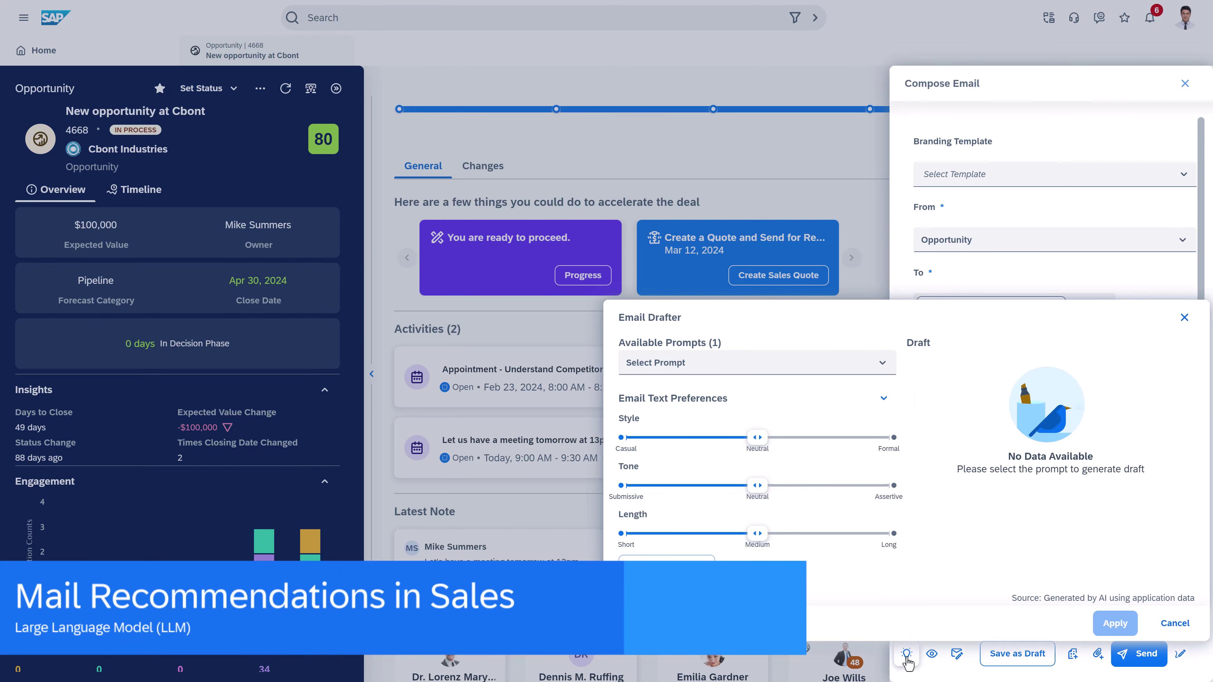
click(844, 372)
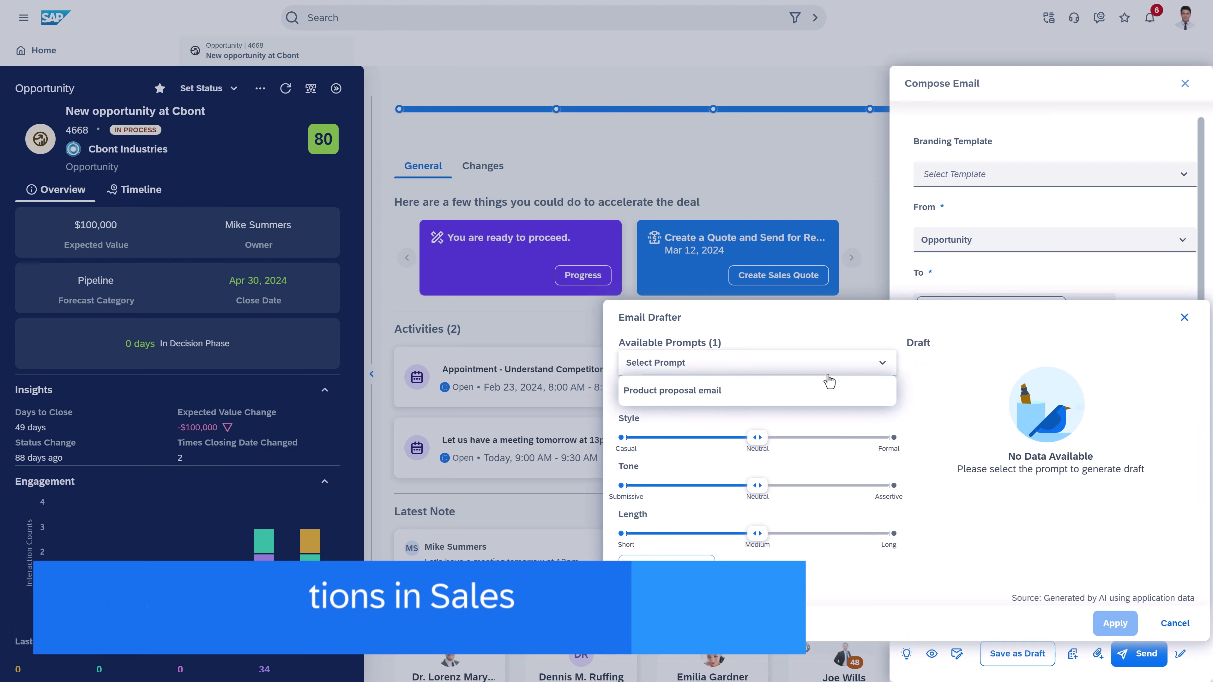
click(739, 393)
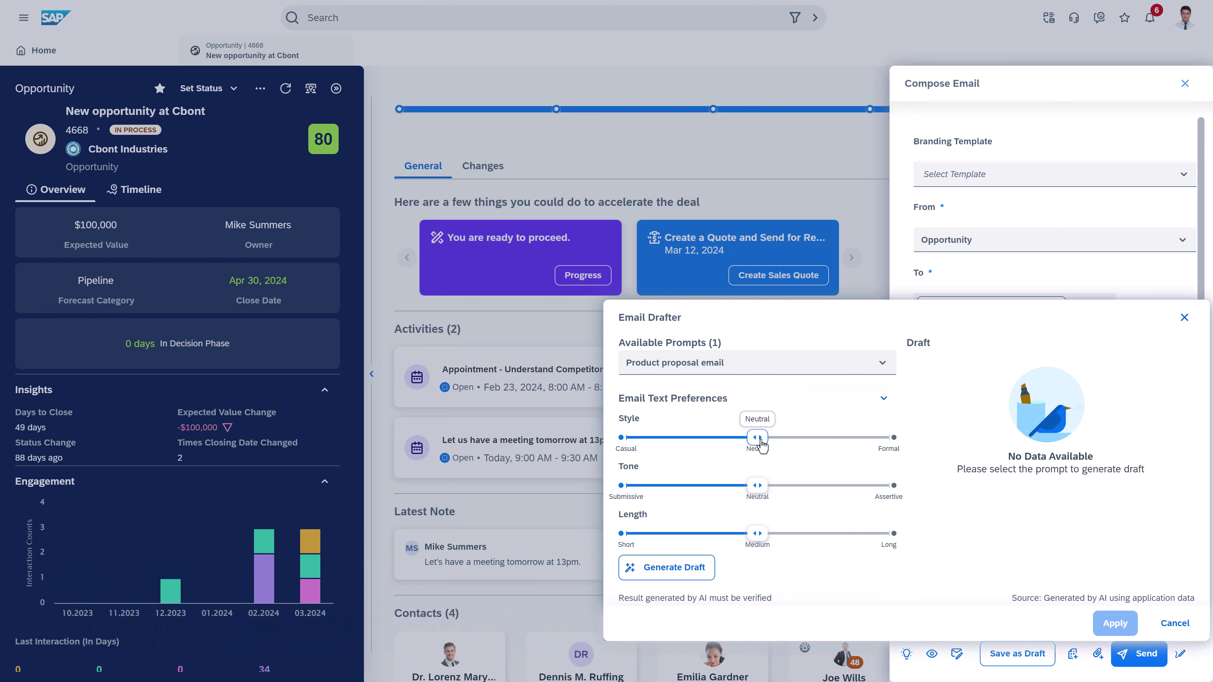
drag(756, 438, 624, 437)
drag(757, 485, 888, 486)
click(679, 575)
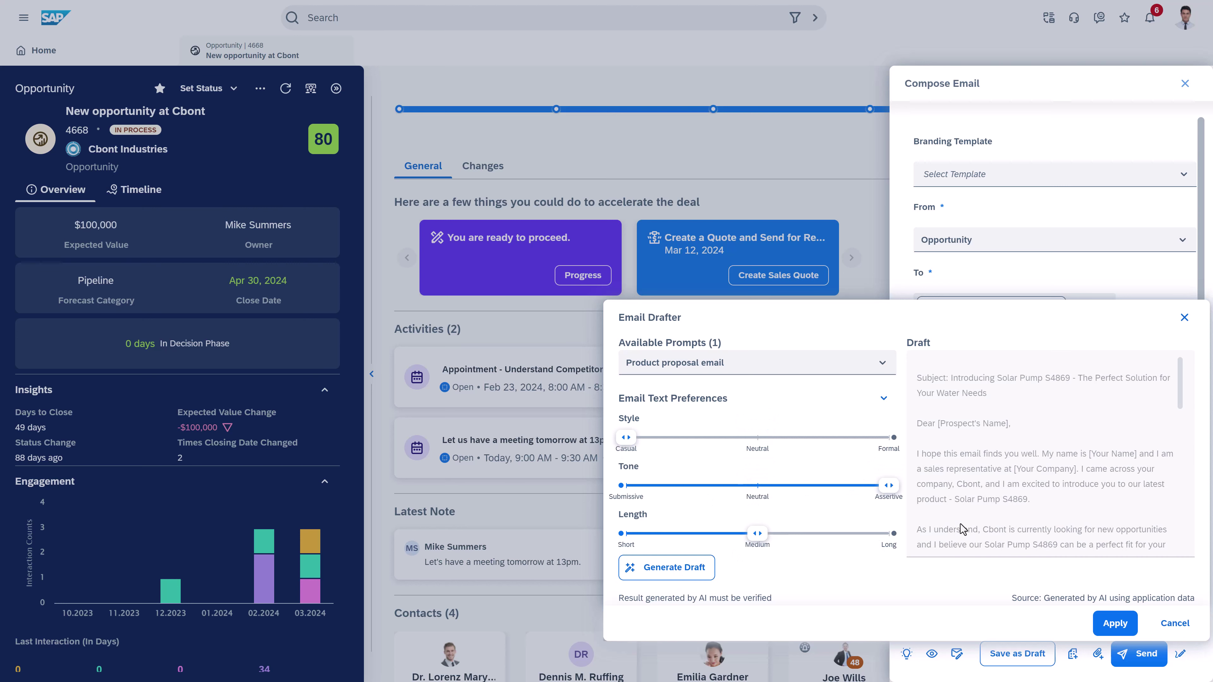
- Read through the generated product proposal draft, then apply it to the opportunity email and send it
scroll(1184, 421, down, 5)
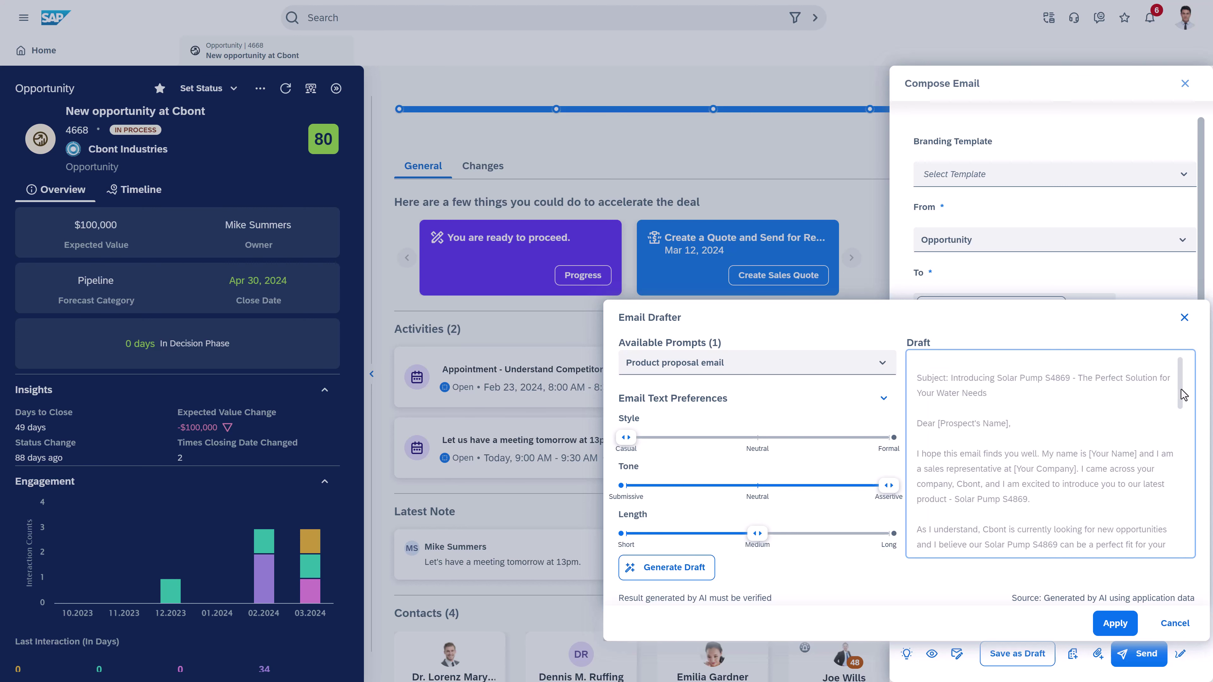
scroll(1191, 425, down, 5)
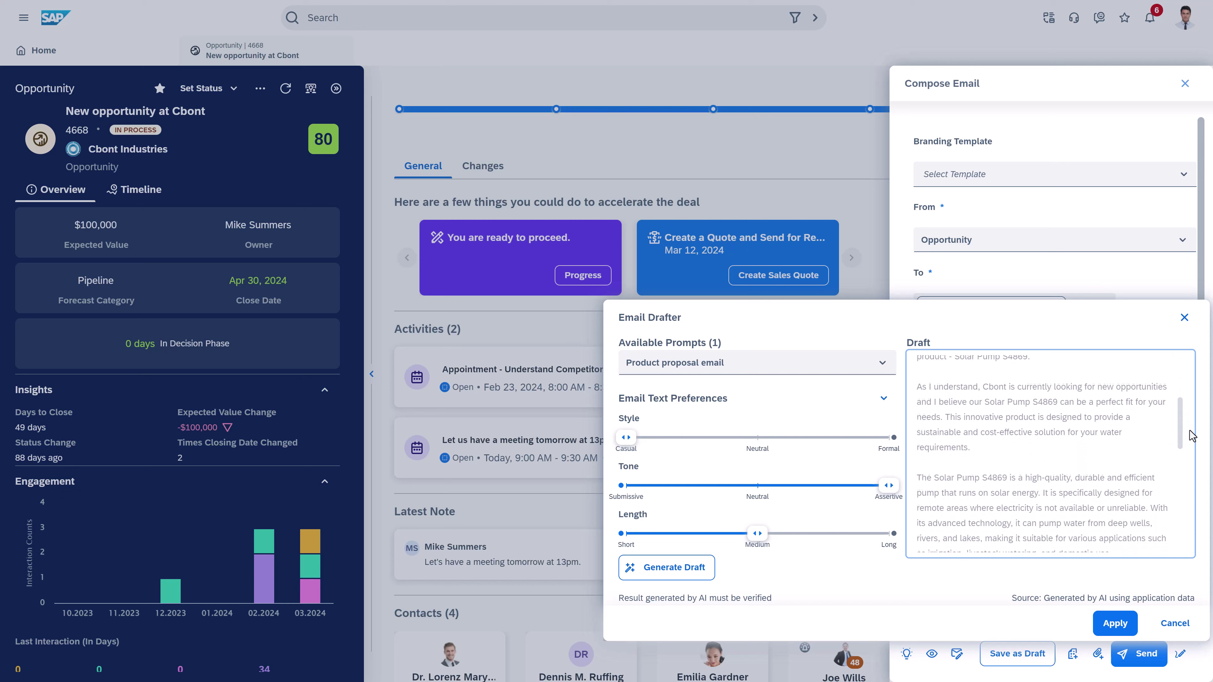
scroll(1196, 462, down, 10)
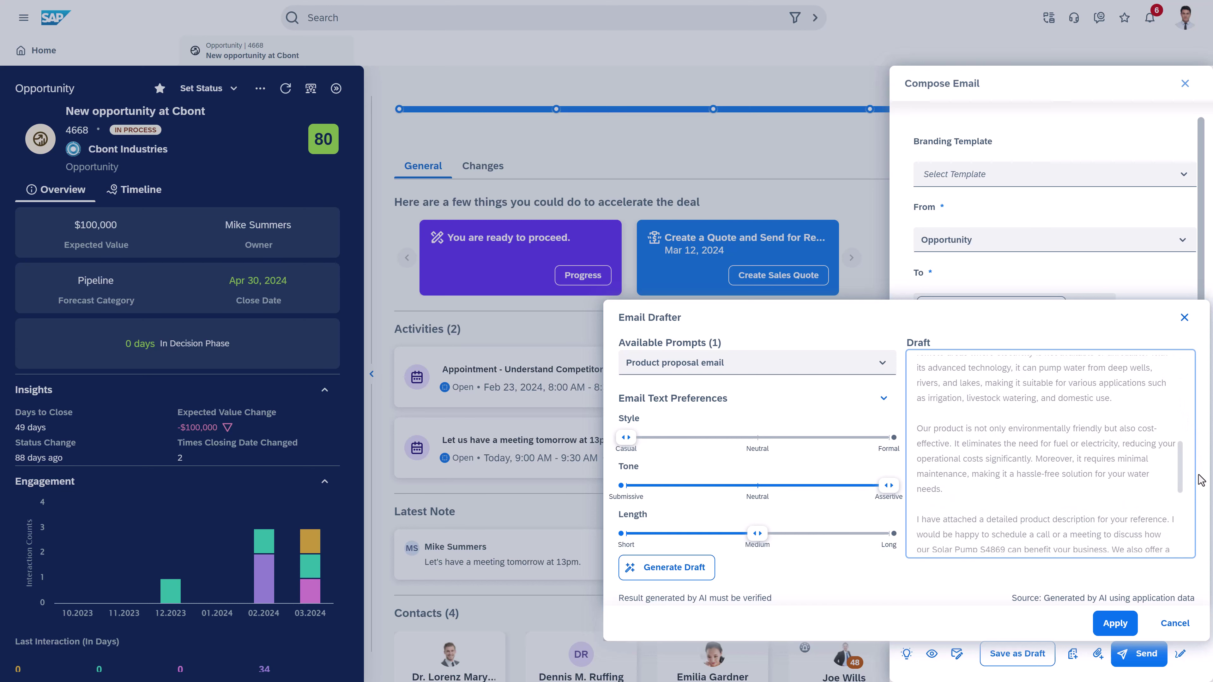
scroll(1208, 521, down, 3)
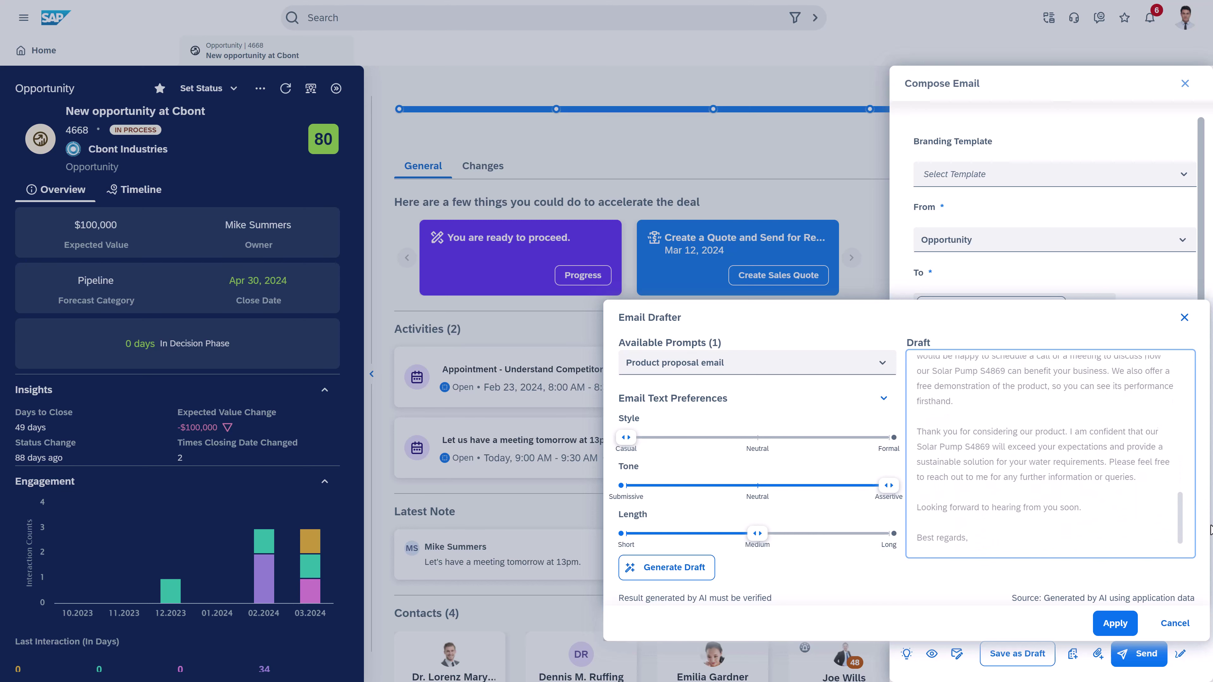
click(1116, 621)
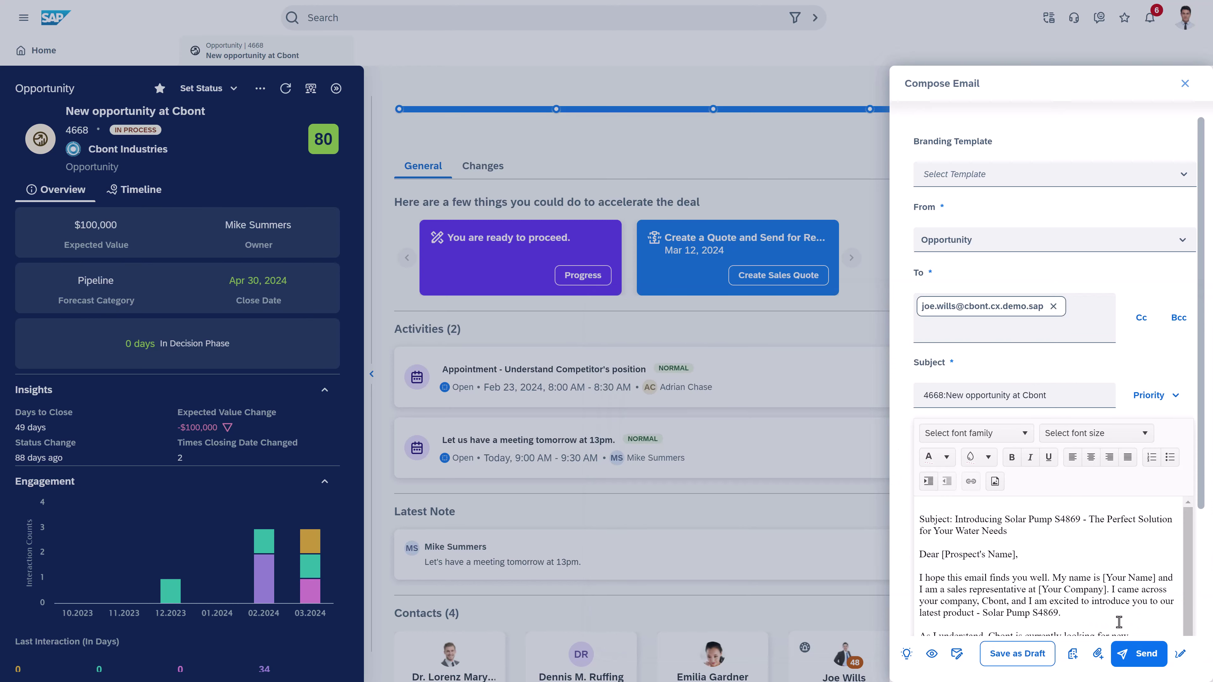
click(1138, 653)
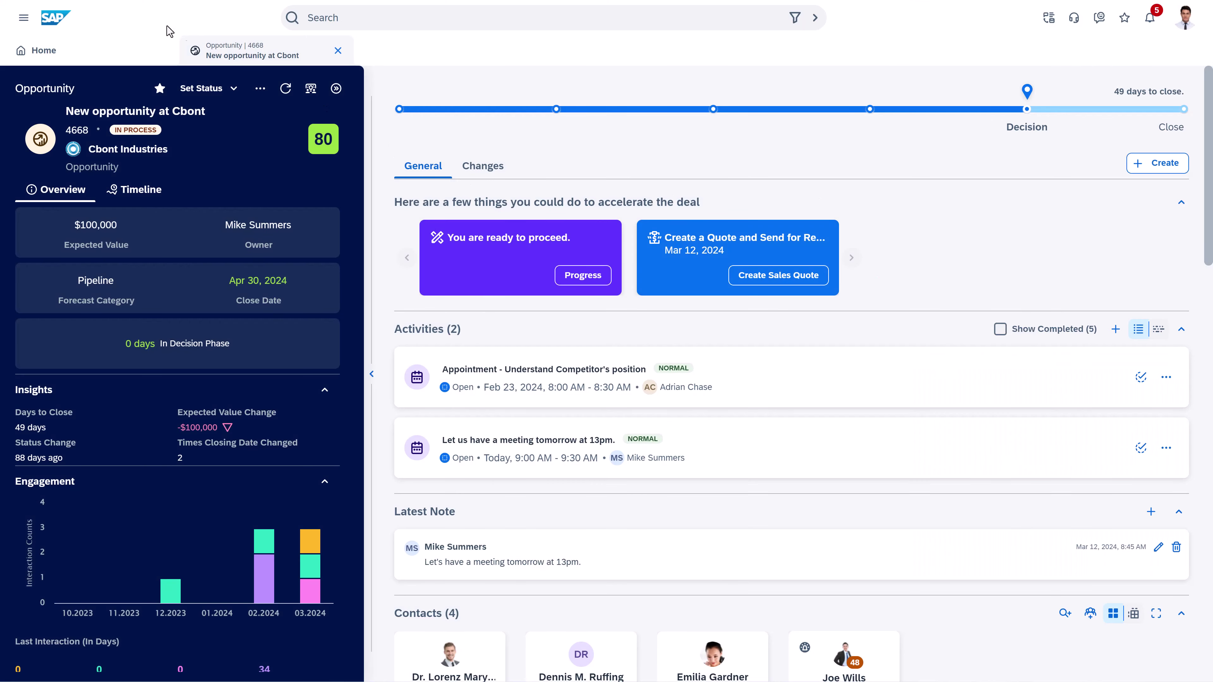
- Find the Emails work center with the search term "mail" and select the "Lieferung beschädigt" email received on 27.11.23 at 13:00
click(23, 20)
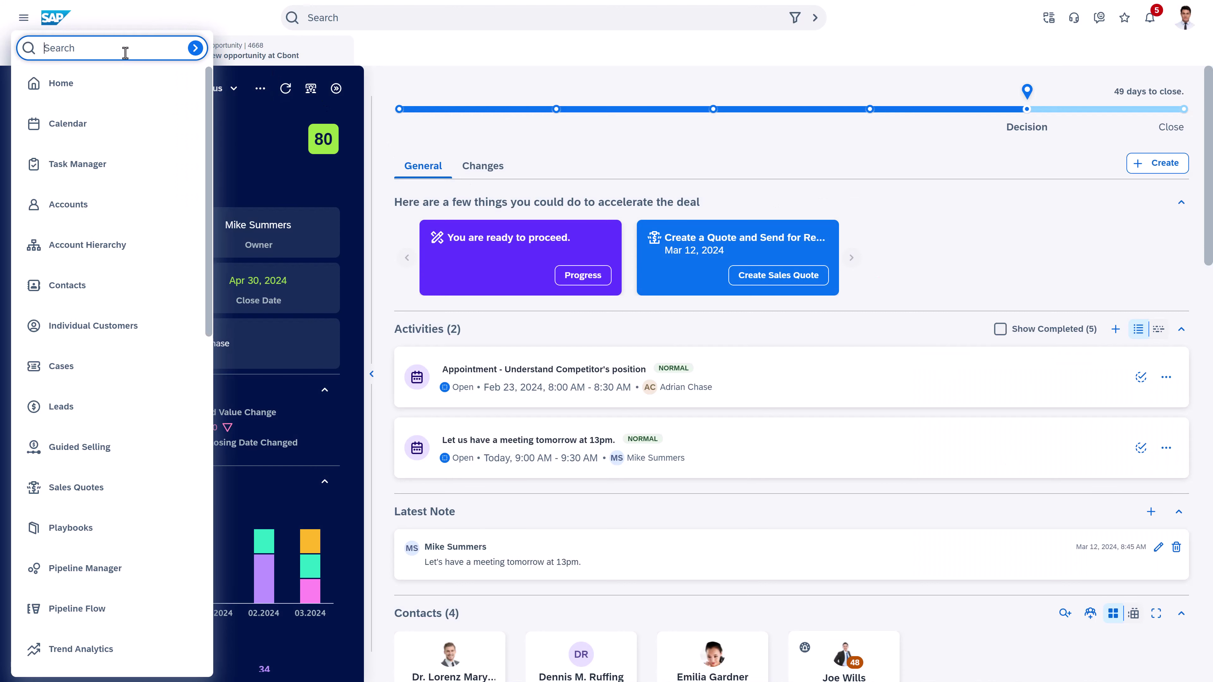
text(mail)
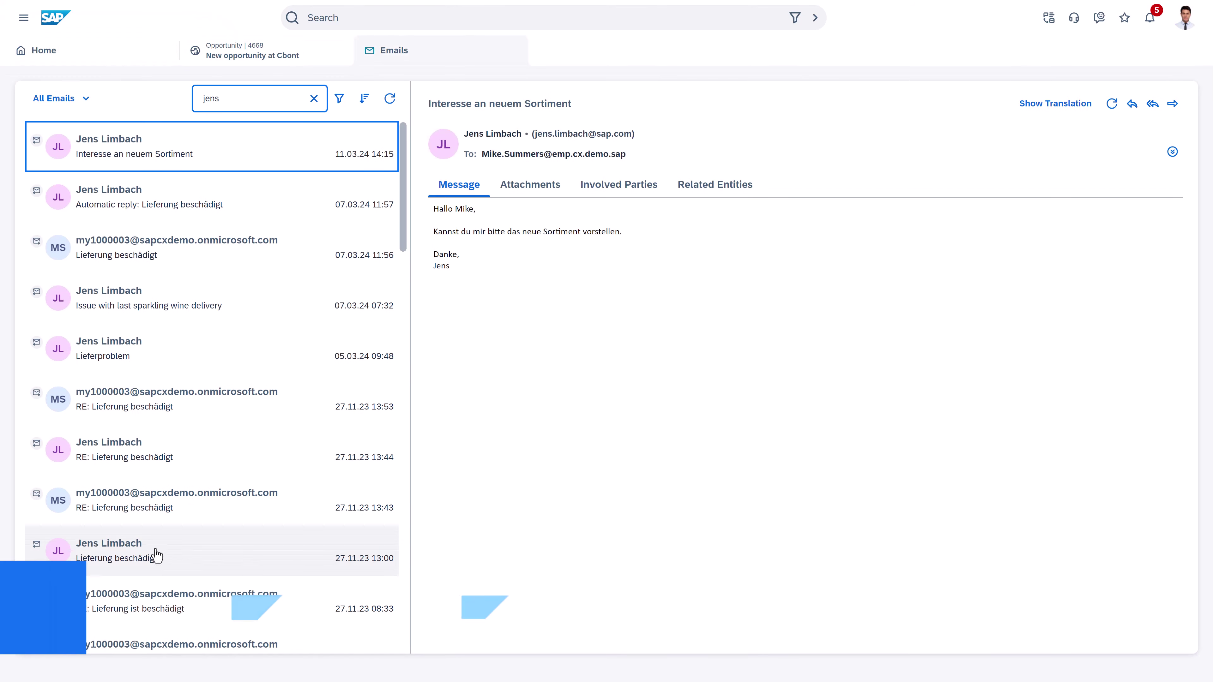
click(156, 553)
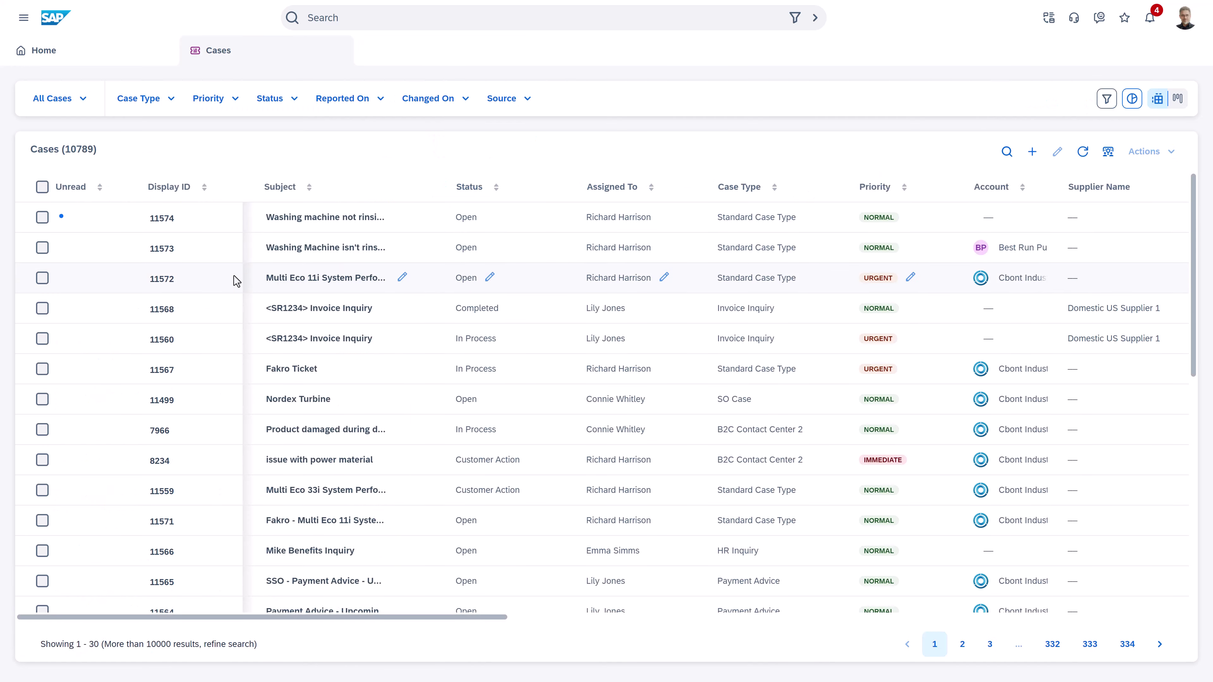
- Open the urgent case "Multi Eco 11i System Performance Issues", check its category and expand the received email in its timeline
click(210, 278)
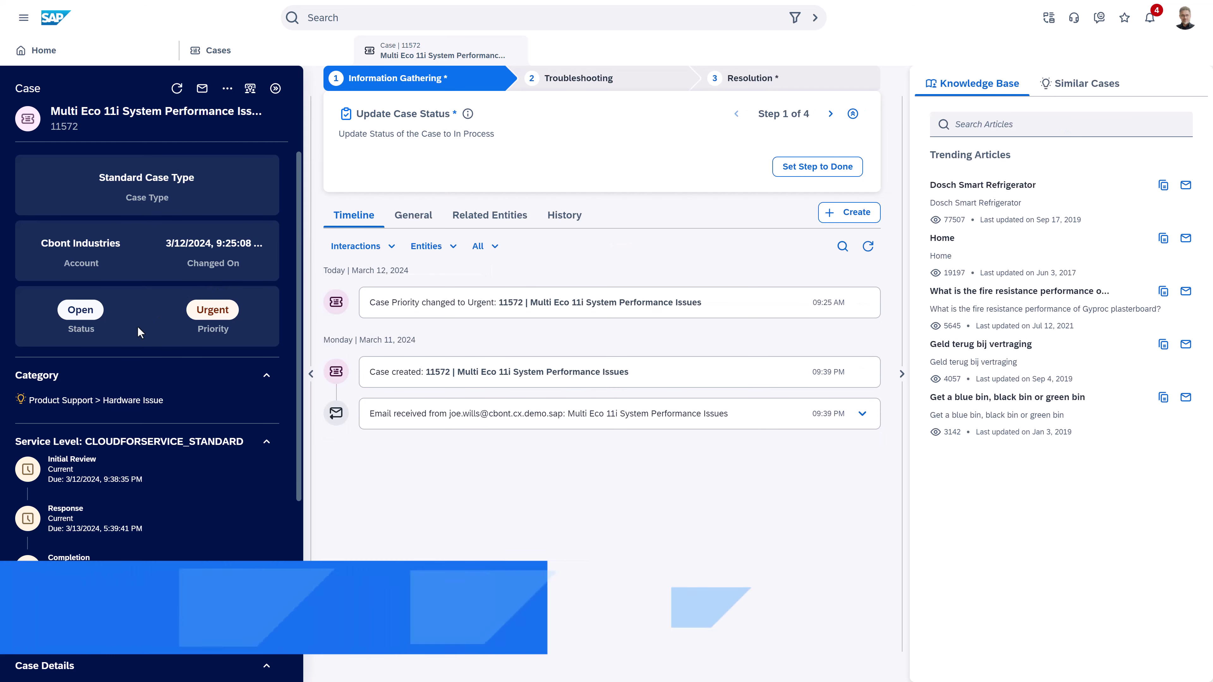
mouse_move(21, 401)
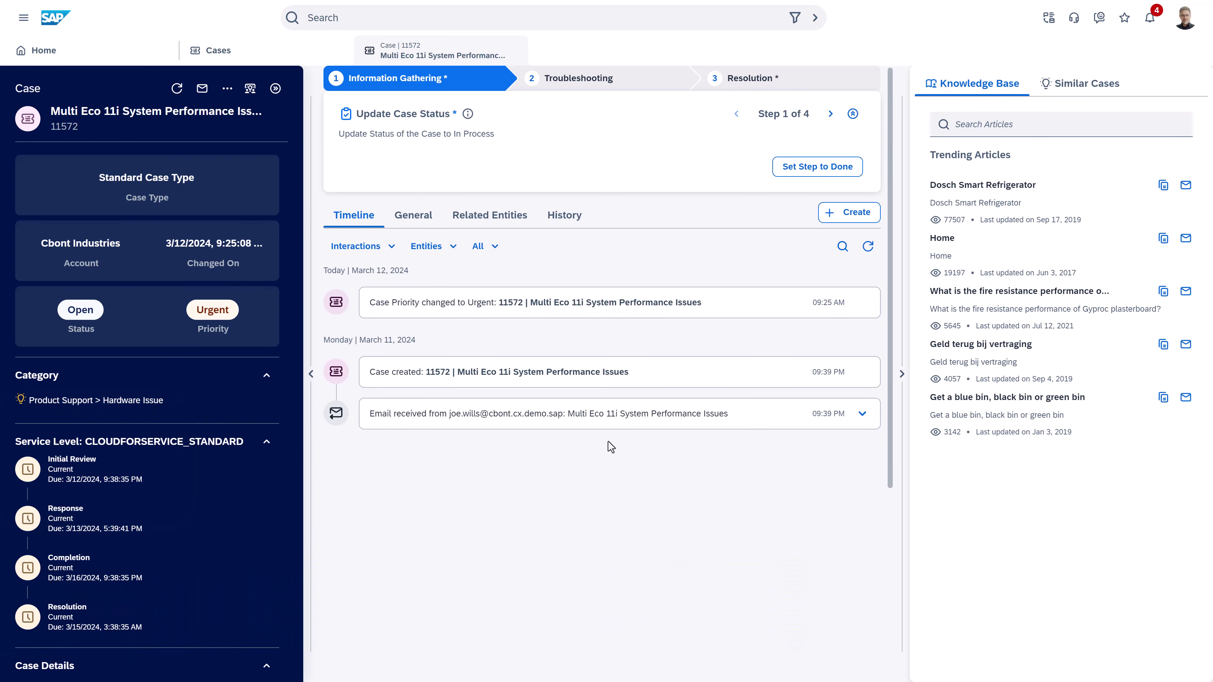
click(862, 414)
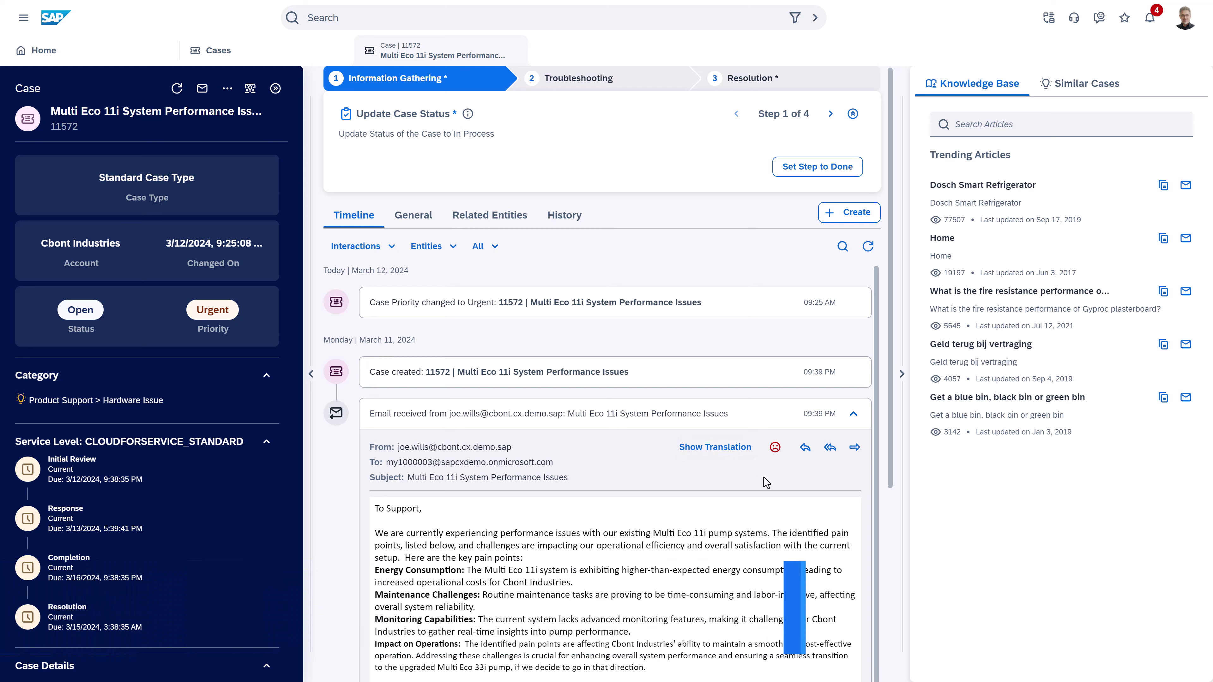
- Reply to the case email and generate a draft with the "Case status update email" prompt, Casual style, Assertive tone and Long length
click(805, 450)
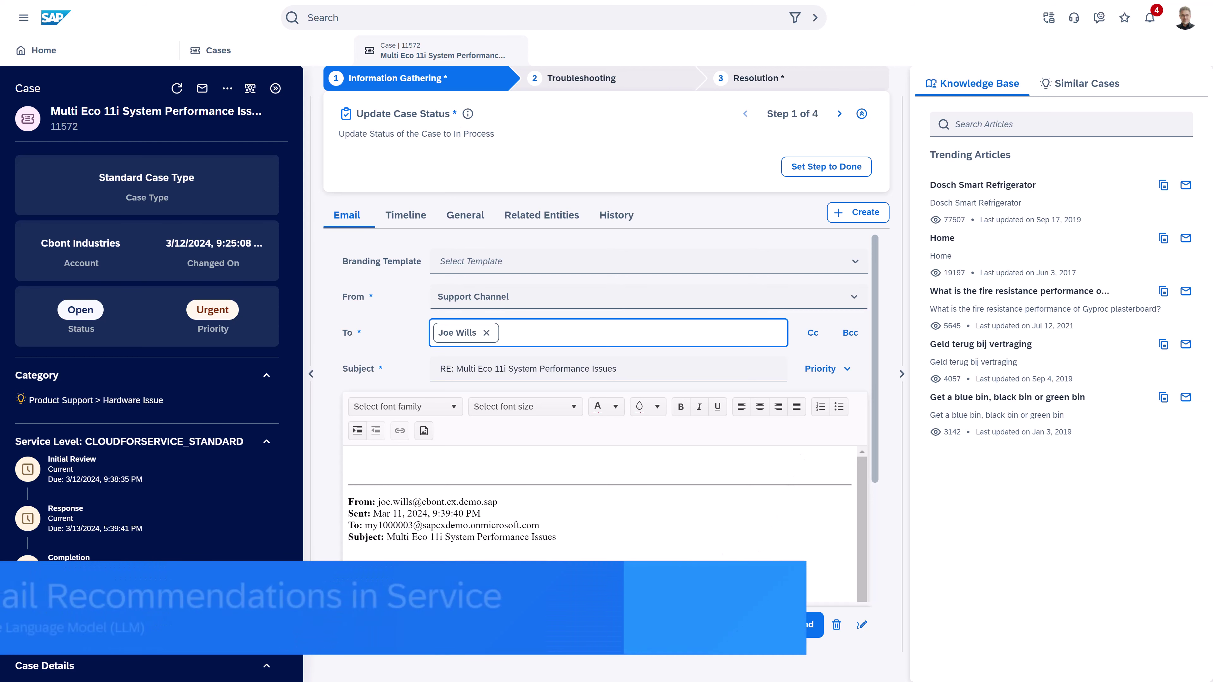
click(563, 624)
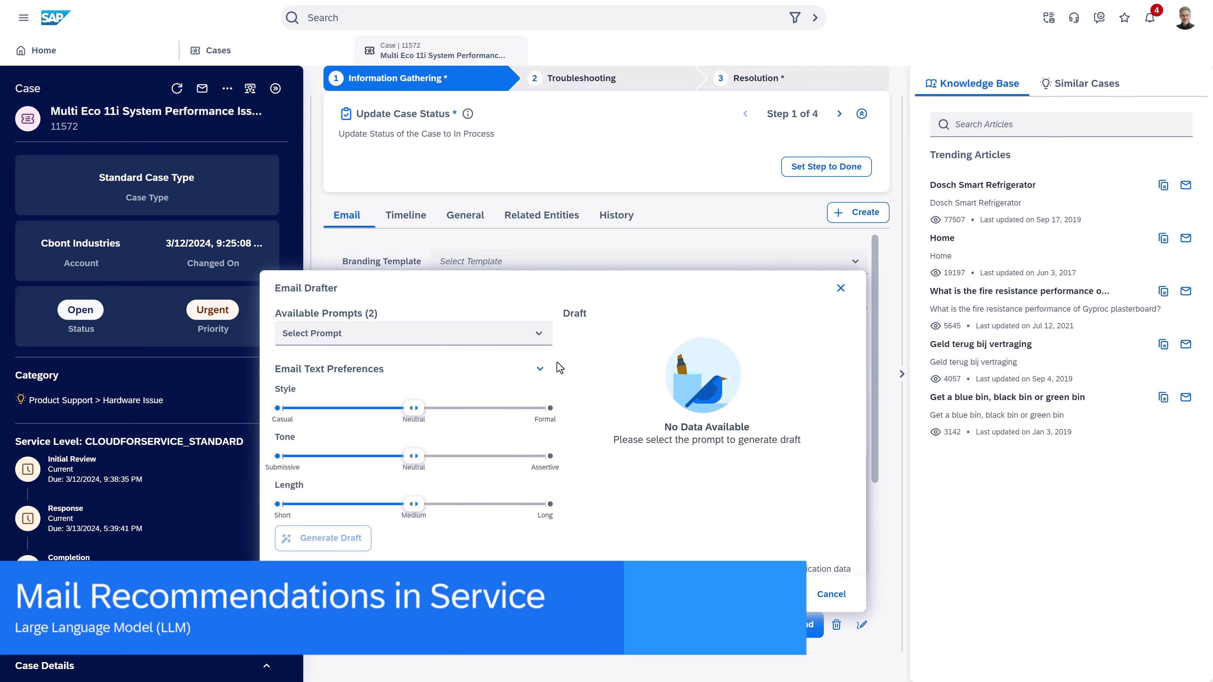
click(539, 334)
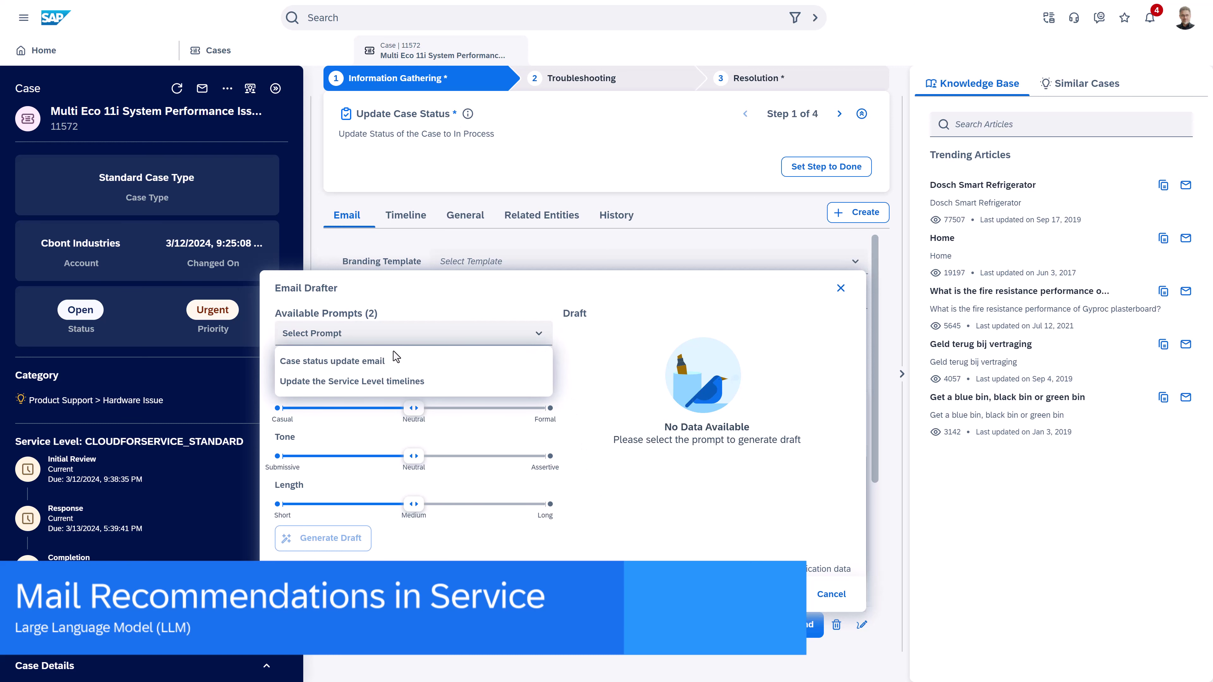
click(368, 357)
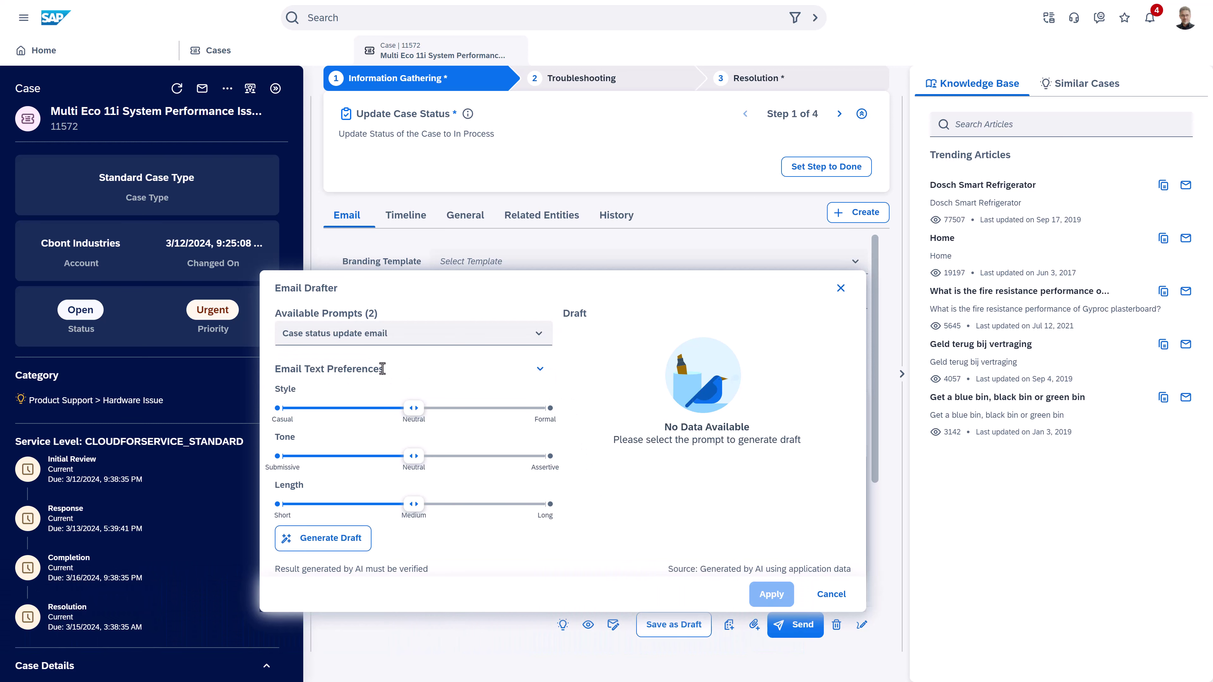
drag(414, 410, 282, 408)
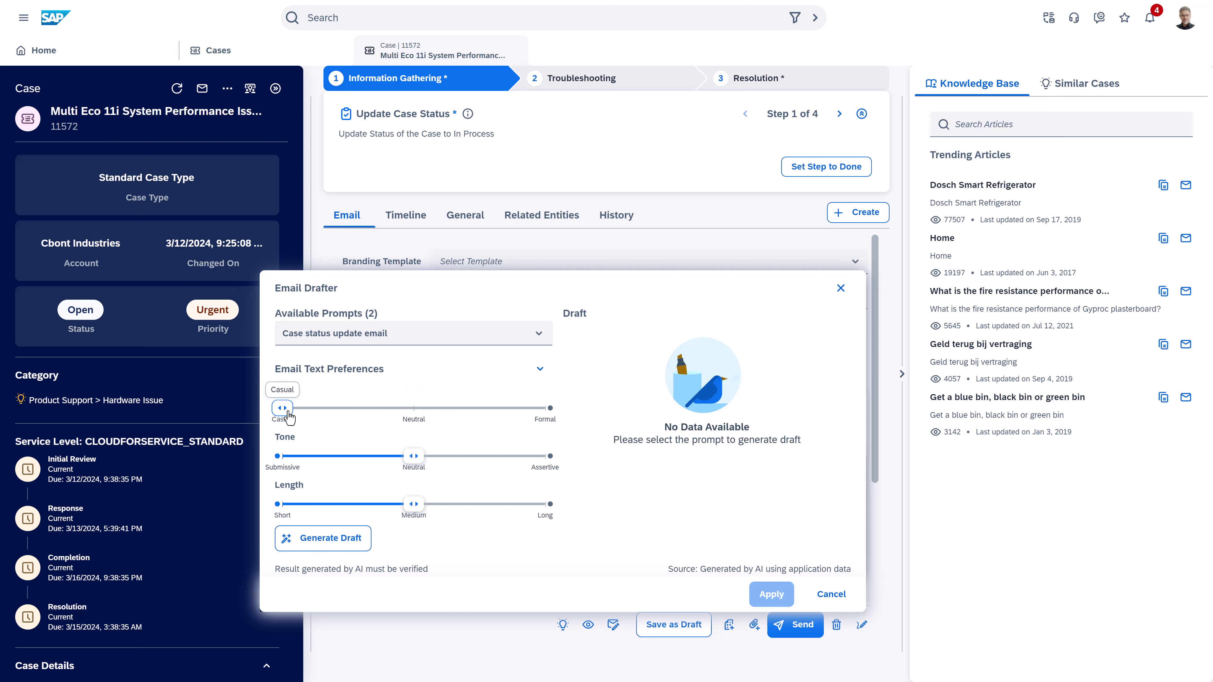
drag(420, 460, 547, 459)
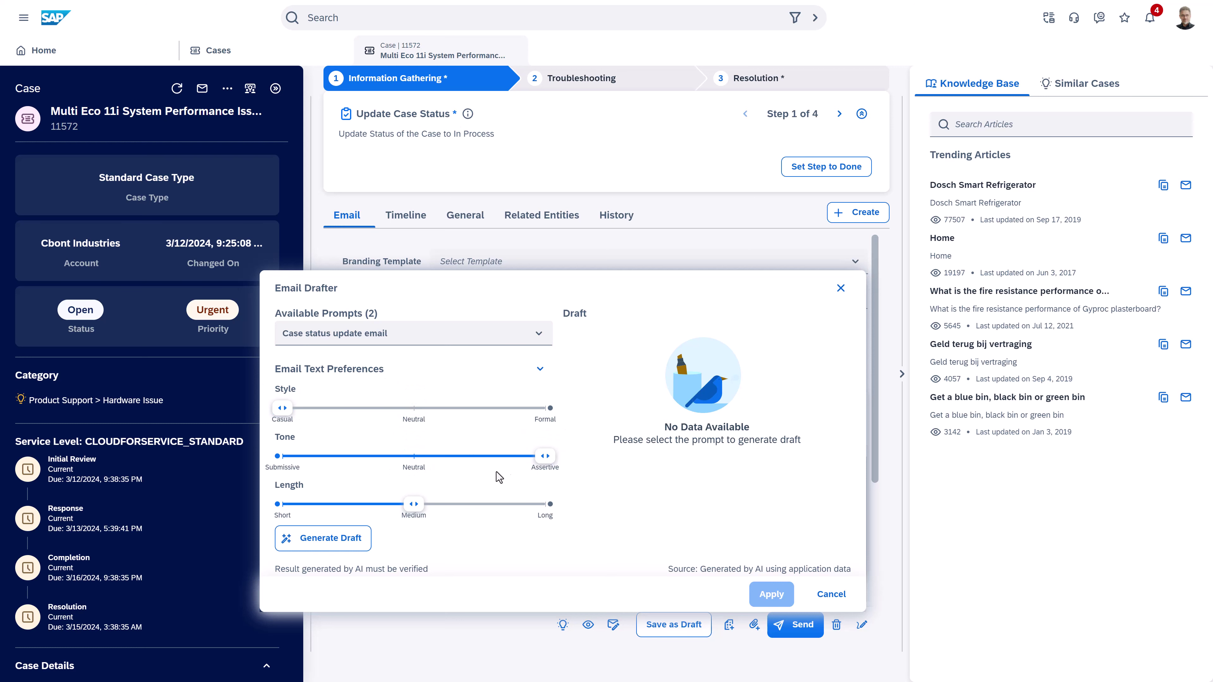
drag(410, 506, 547, 505)
click(345, 541)
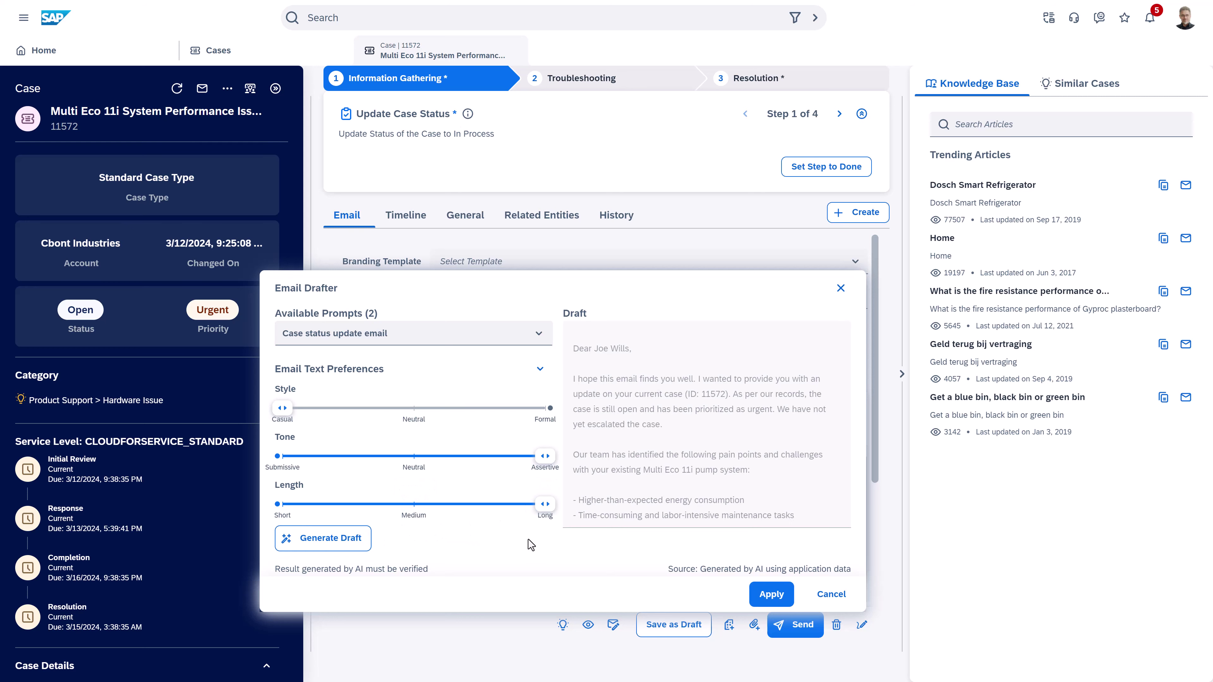
- Send the reply with the generated status update draft as its text and refresh the case timeline
scroll(680, 484, down, 5)
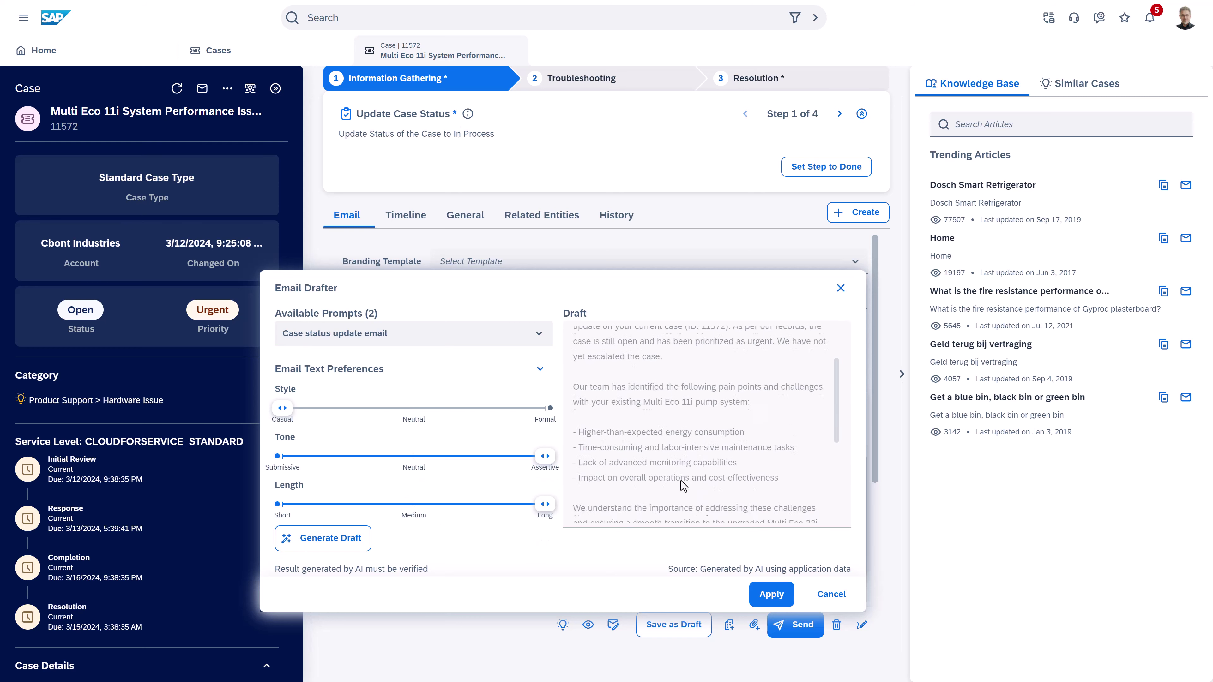
scroll(690, 484, down, 1)
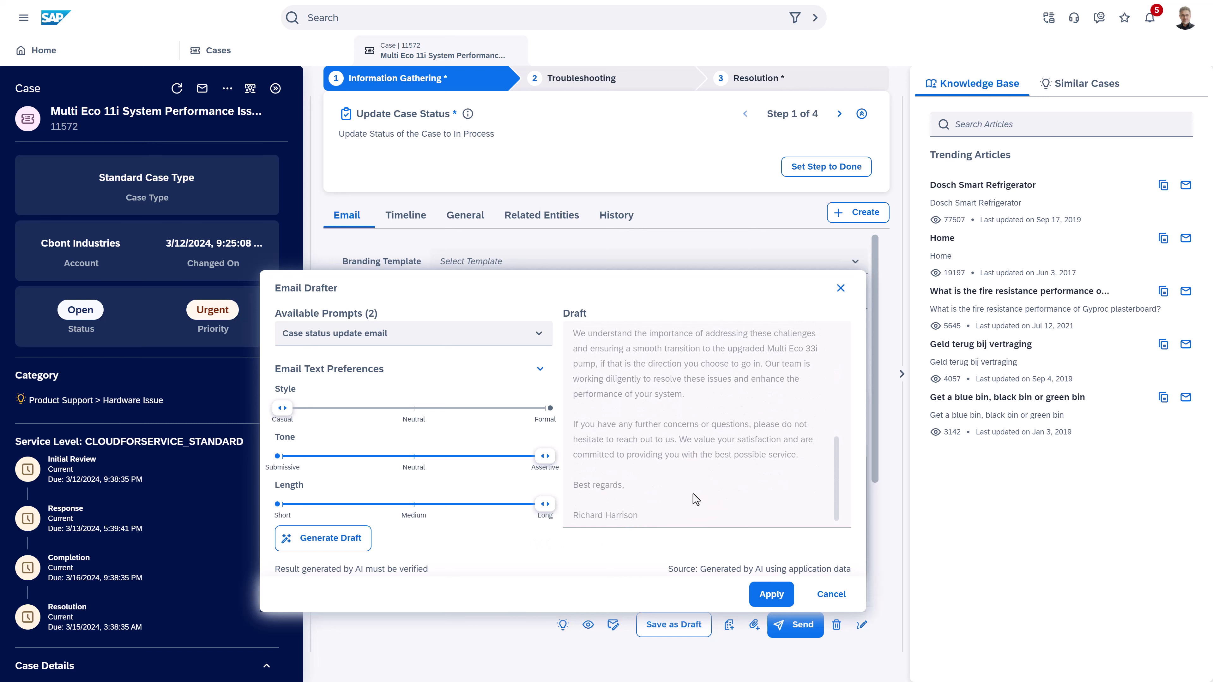
click(771, 594)
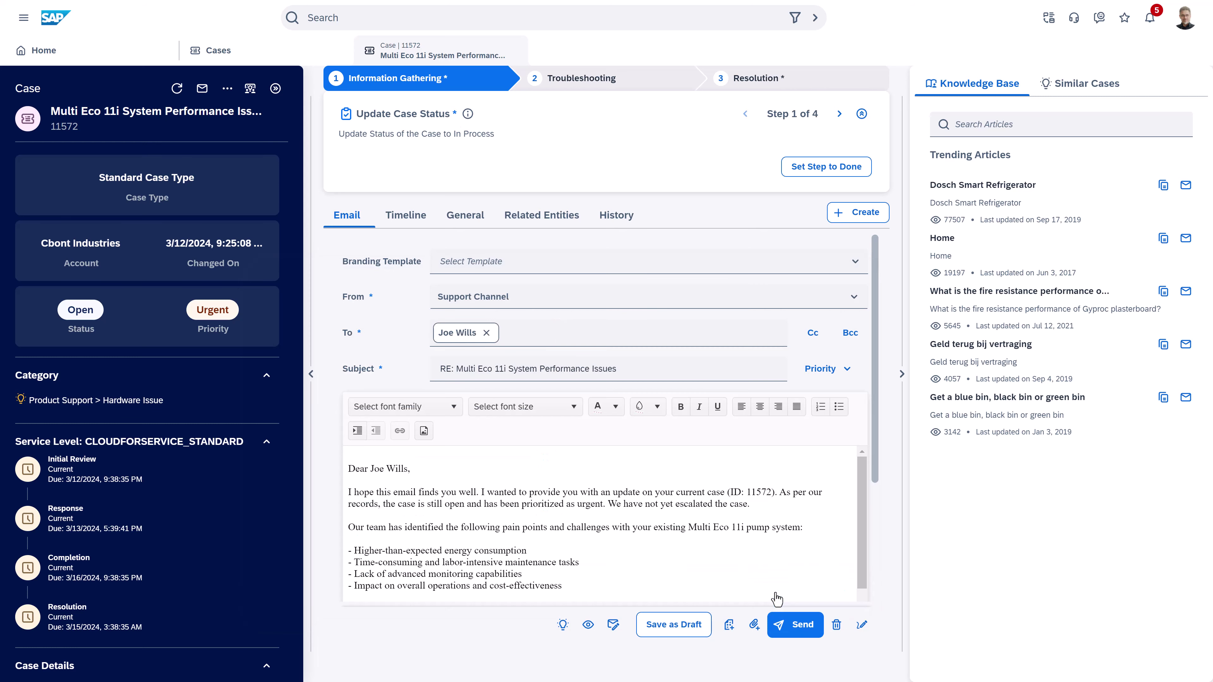
click(797, 626)
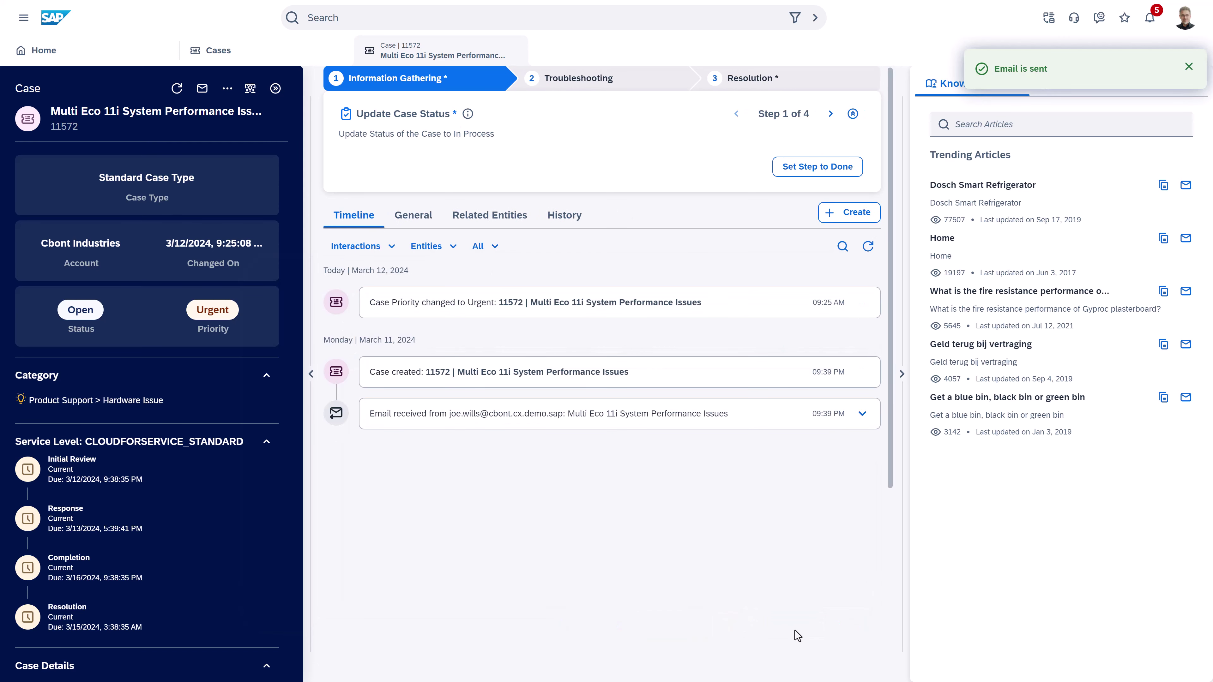
click(868, 247)
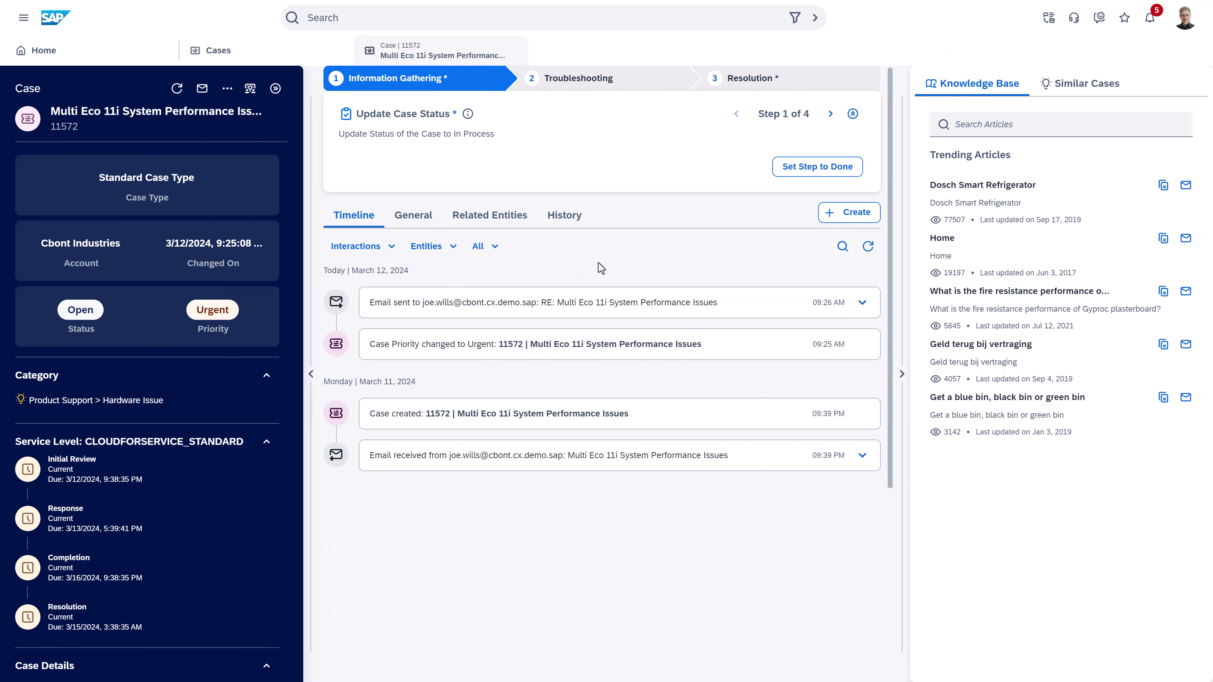
- View the AI-generated summary of the case and the list of similar cases
click(418, 221)
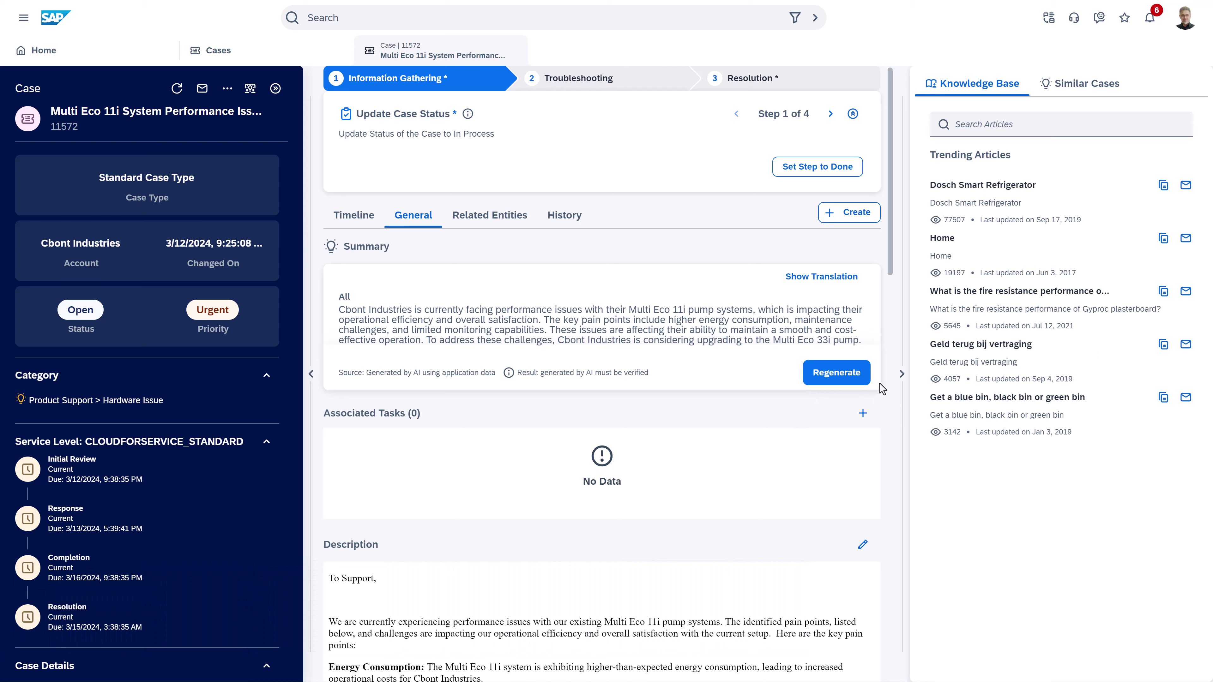
click(1094, 87)
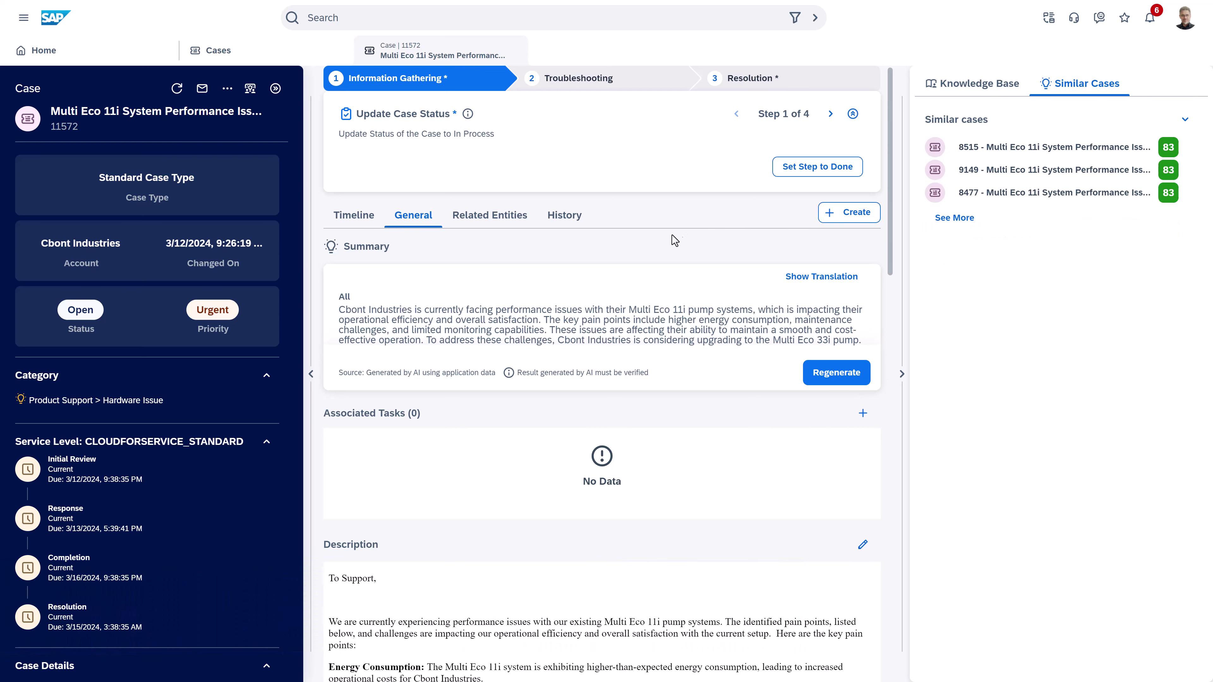
- Write a case email from Support Channel reading "I really don't give a" plus a swear word, try to send it, and cancel sending
click(202, 87)
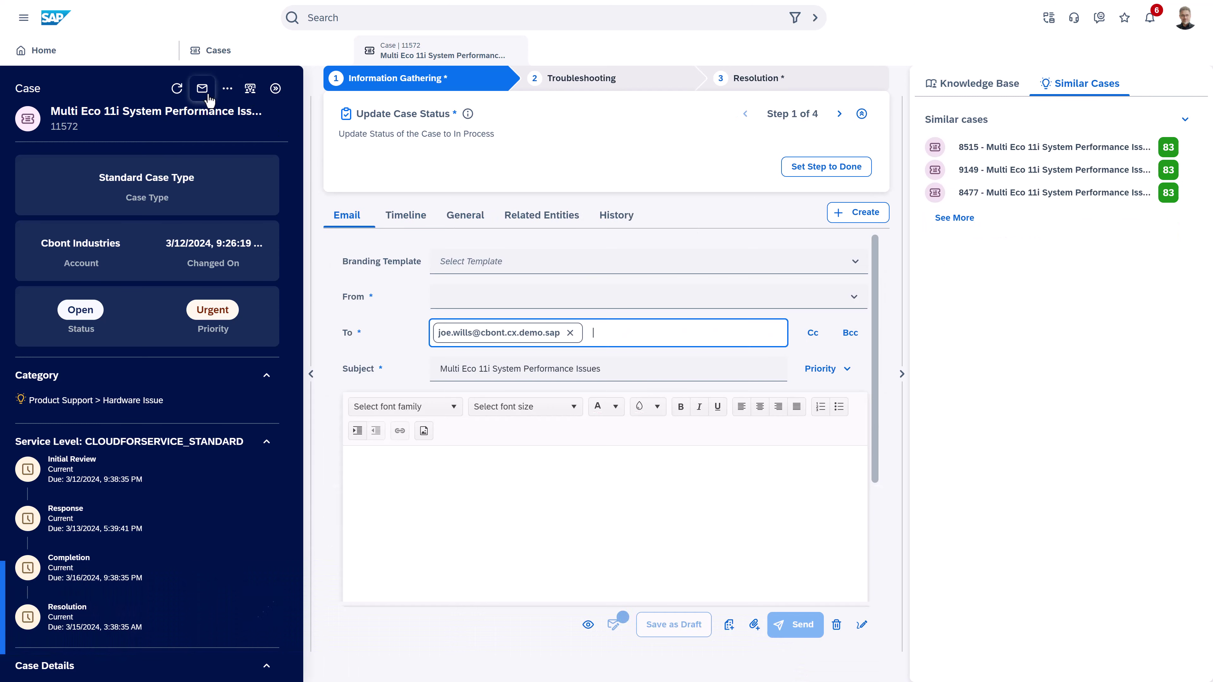
click(440, 297)
click(473, 361)
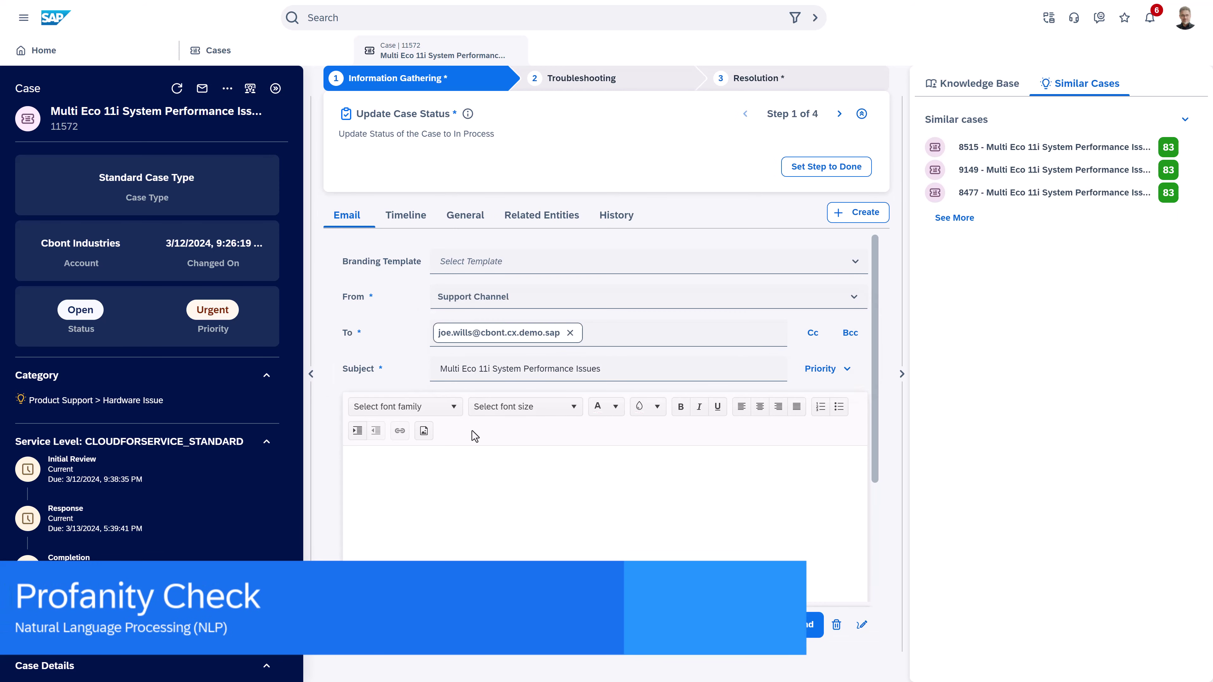
text(really don't gi)
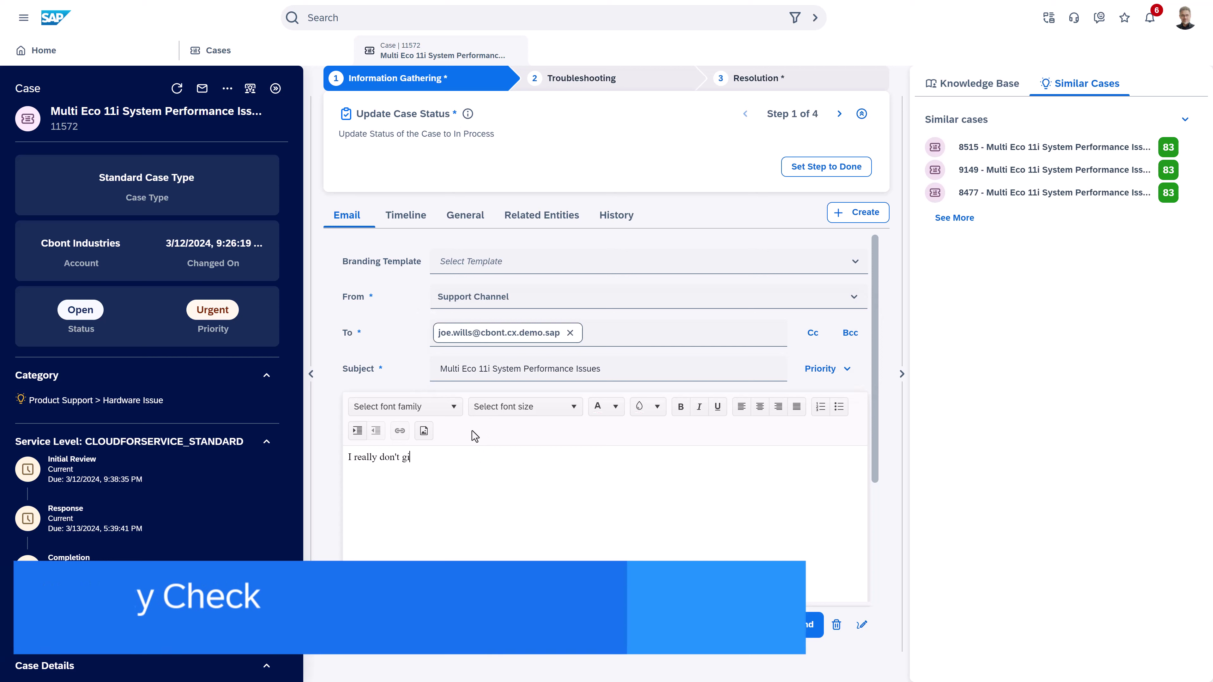
text(ve a f)
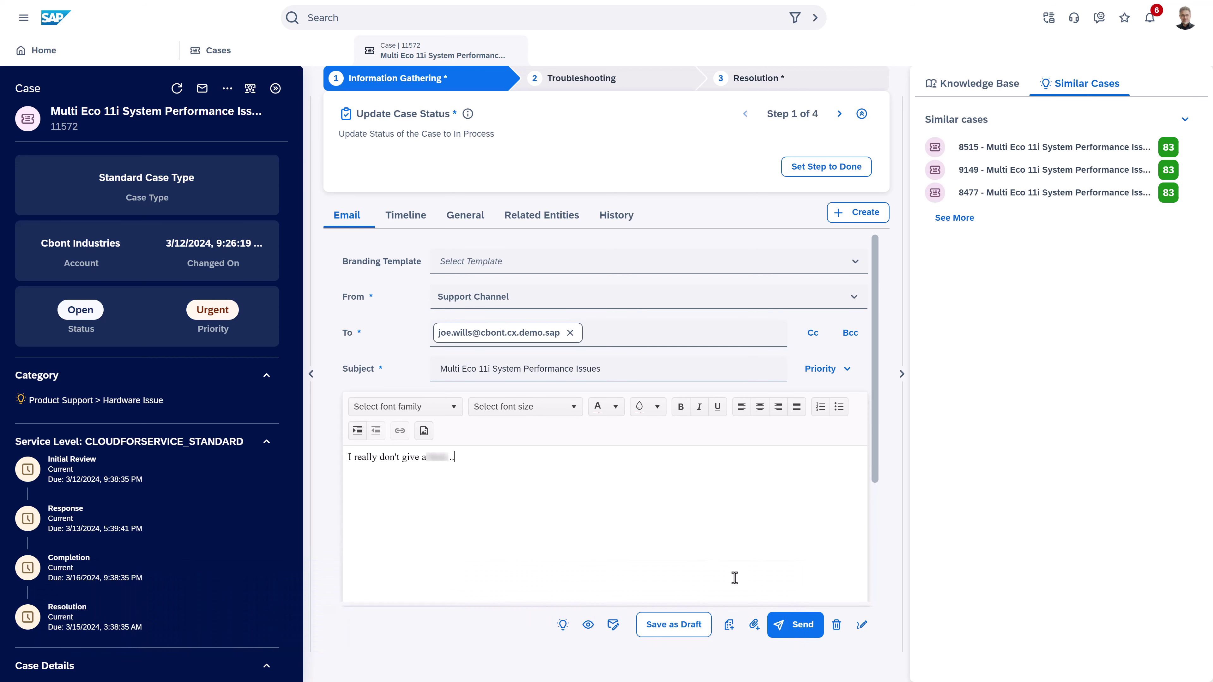
click(784, 627)
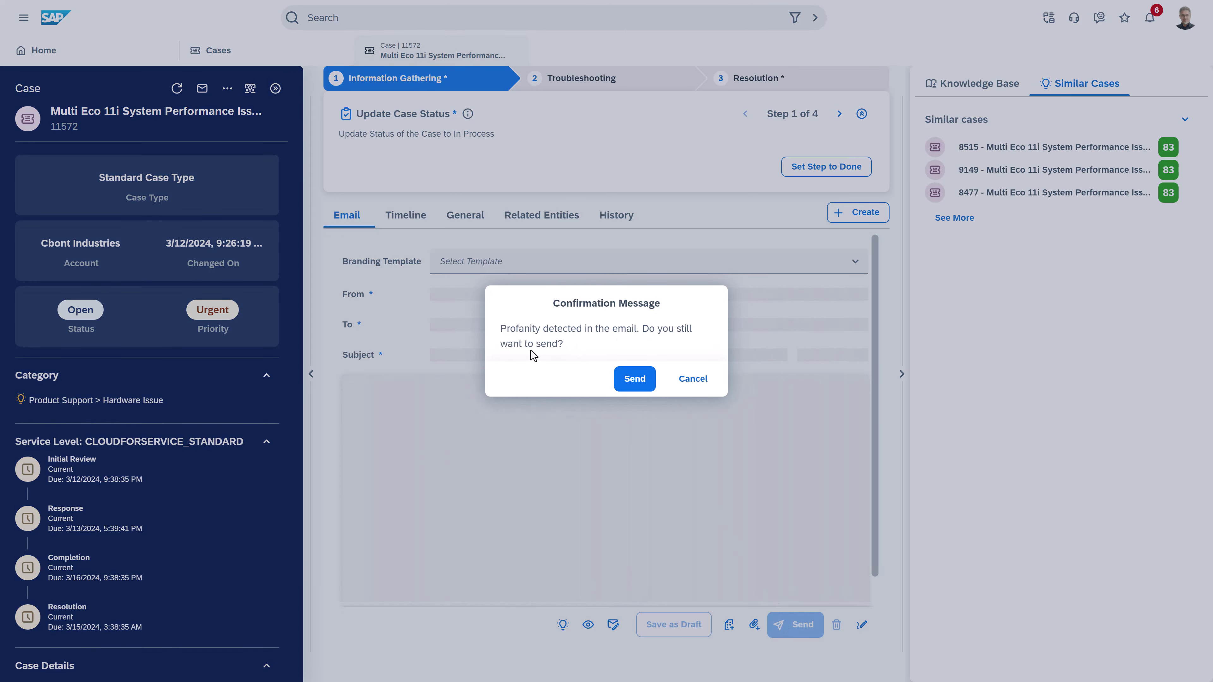
click(690, 379)
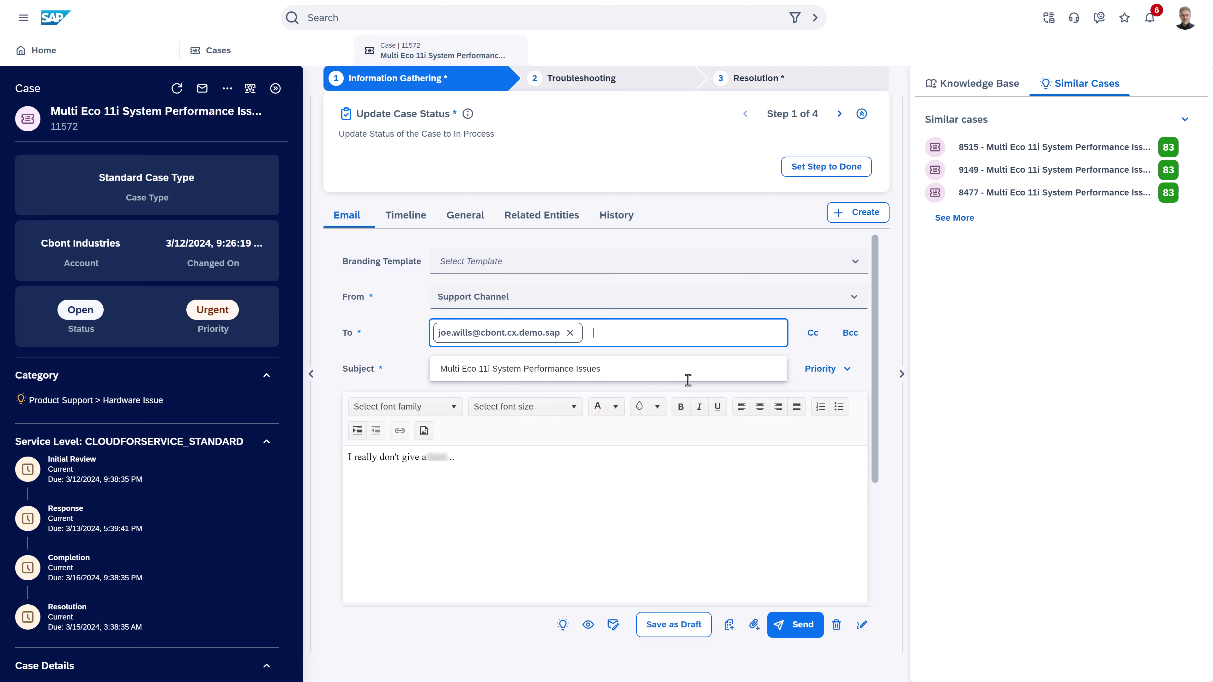
- Open the Topic Analyzer to view trending case topics
click(25, 19)
scroll(112, 164, down, 5)
click(54, 653)
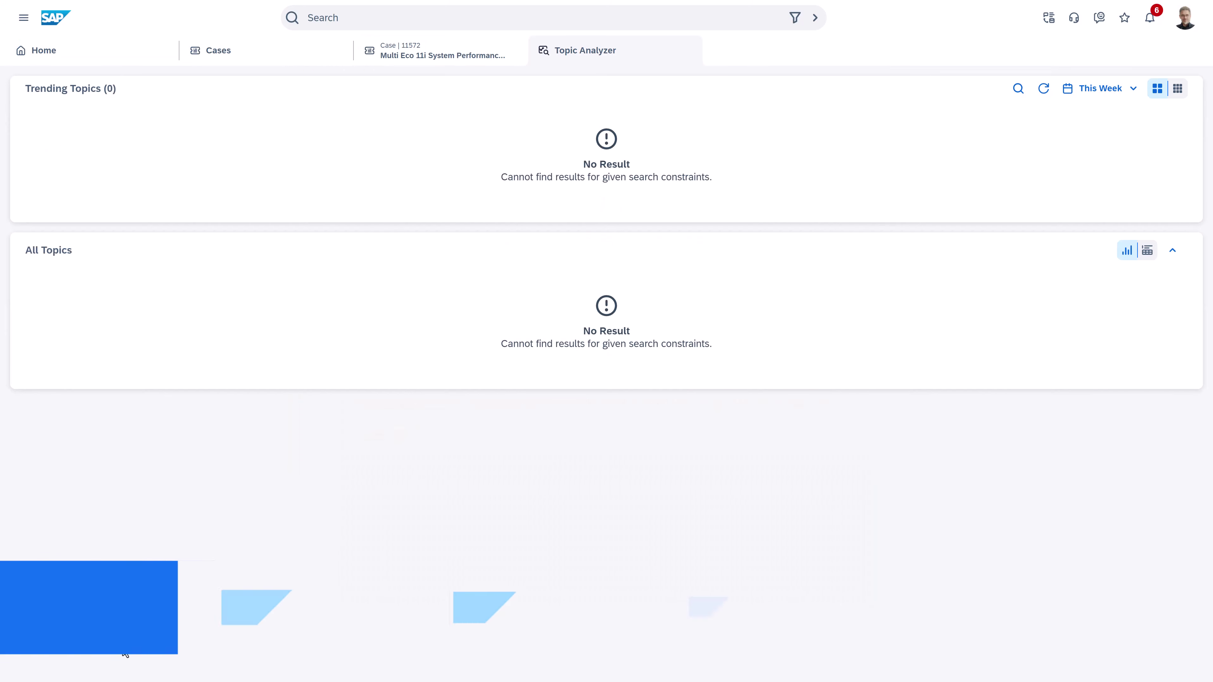
- Show the trending topics for This Year as a table sorted by trend
click(1098, 88)
click(1094, 167)
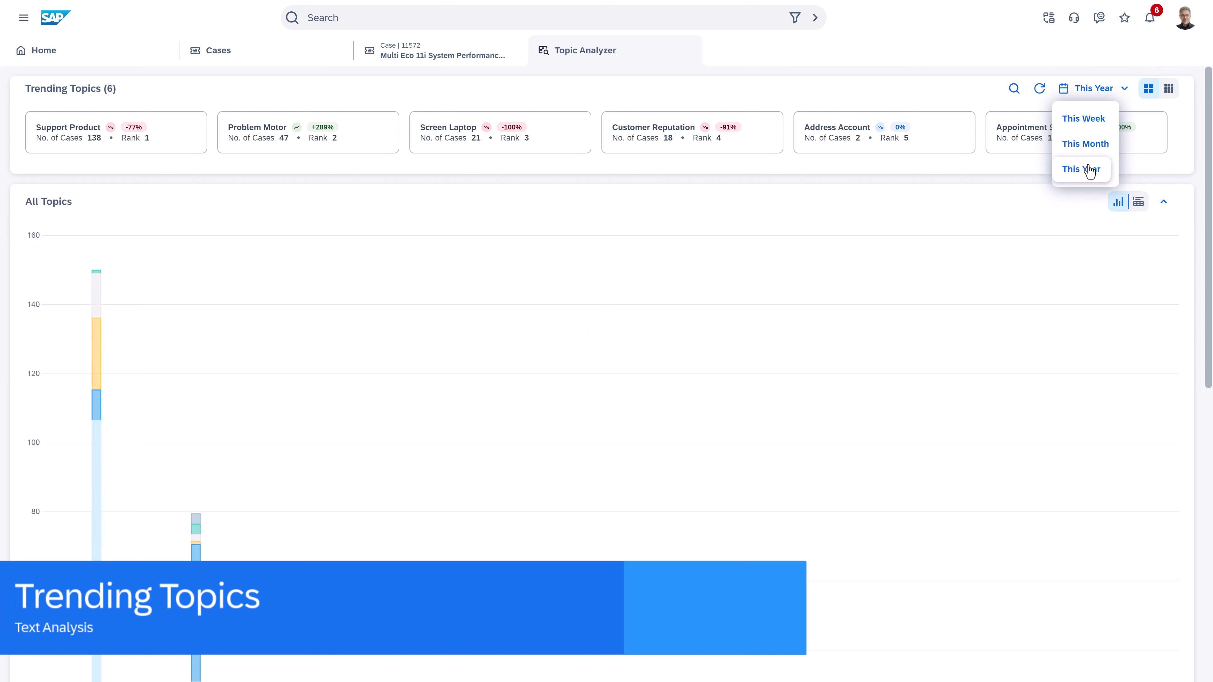
click(1167, 91)
click(1017, 127)
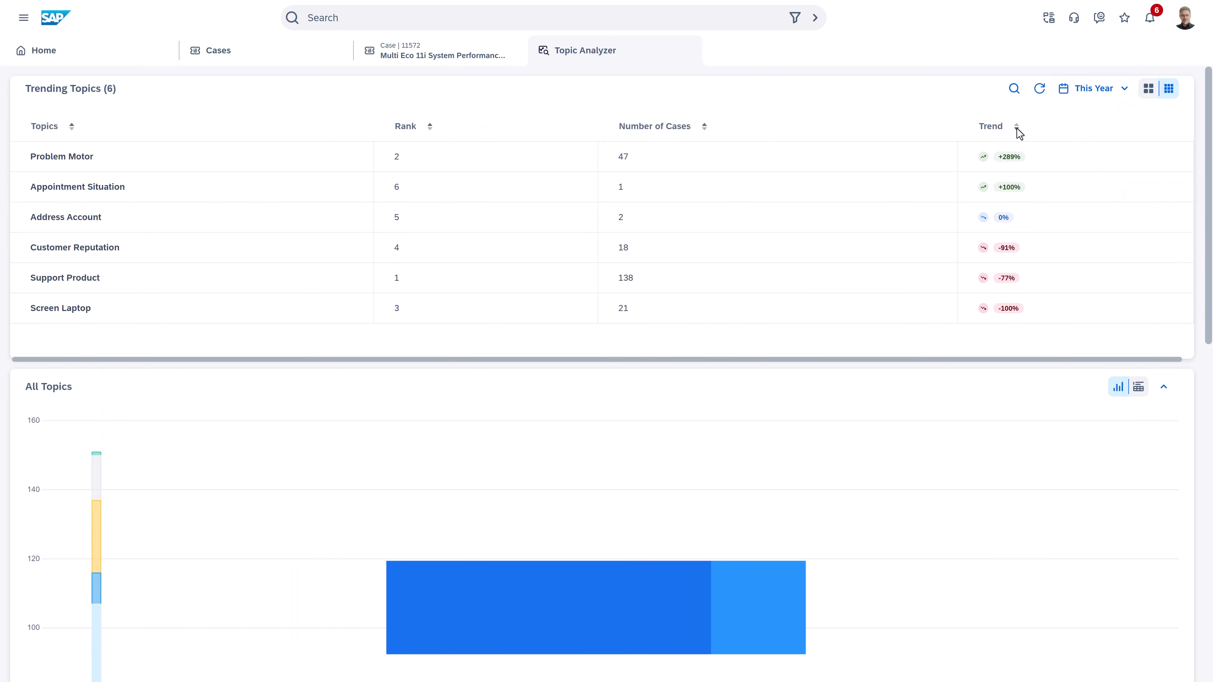